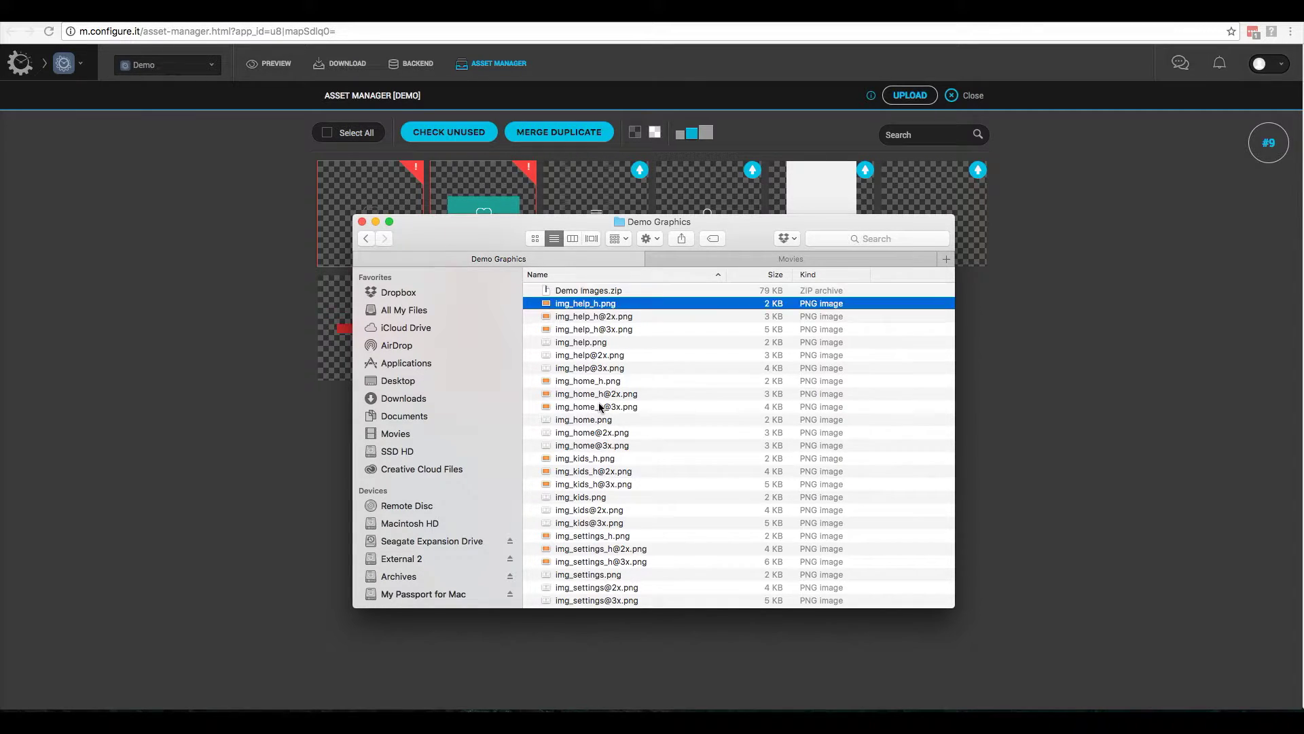
Review the files in the Demo Graphics folder, including the tabbar background resolution variants, and return to the asset manager.
scroll(598, 403, down, 5)
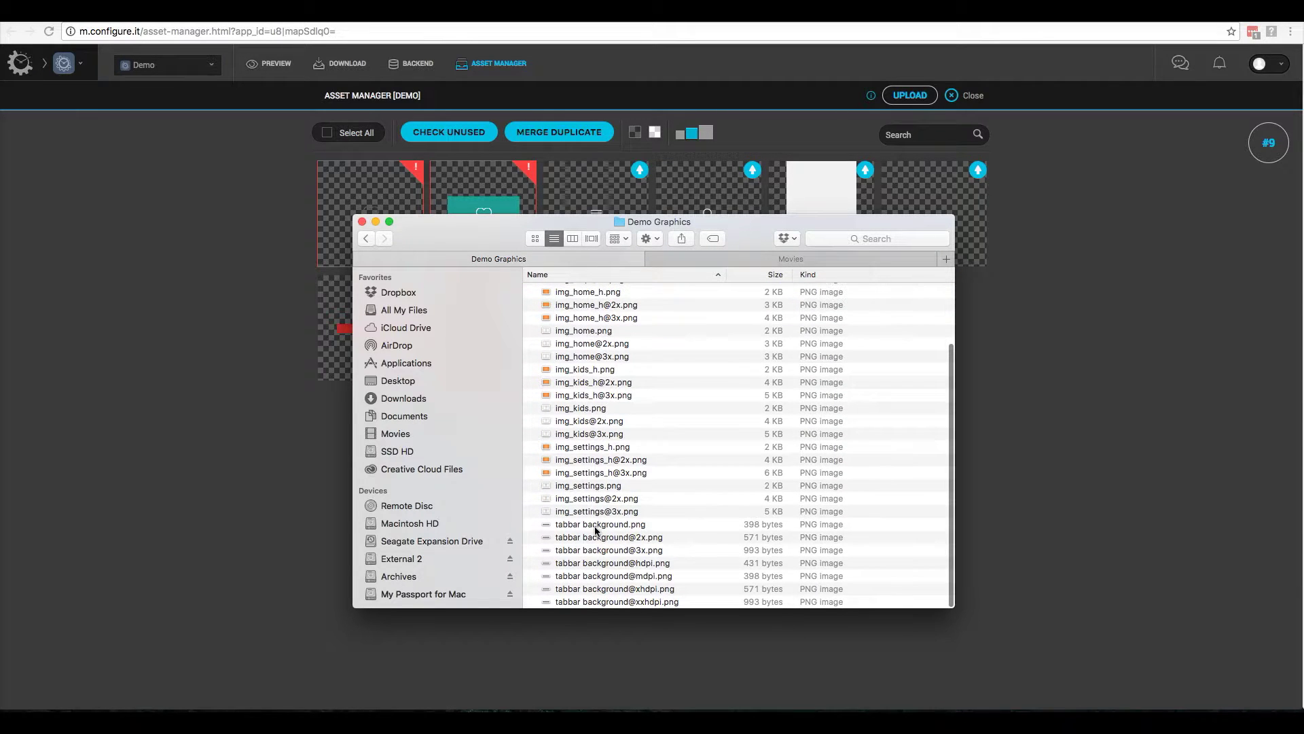
click(599, 530)
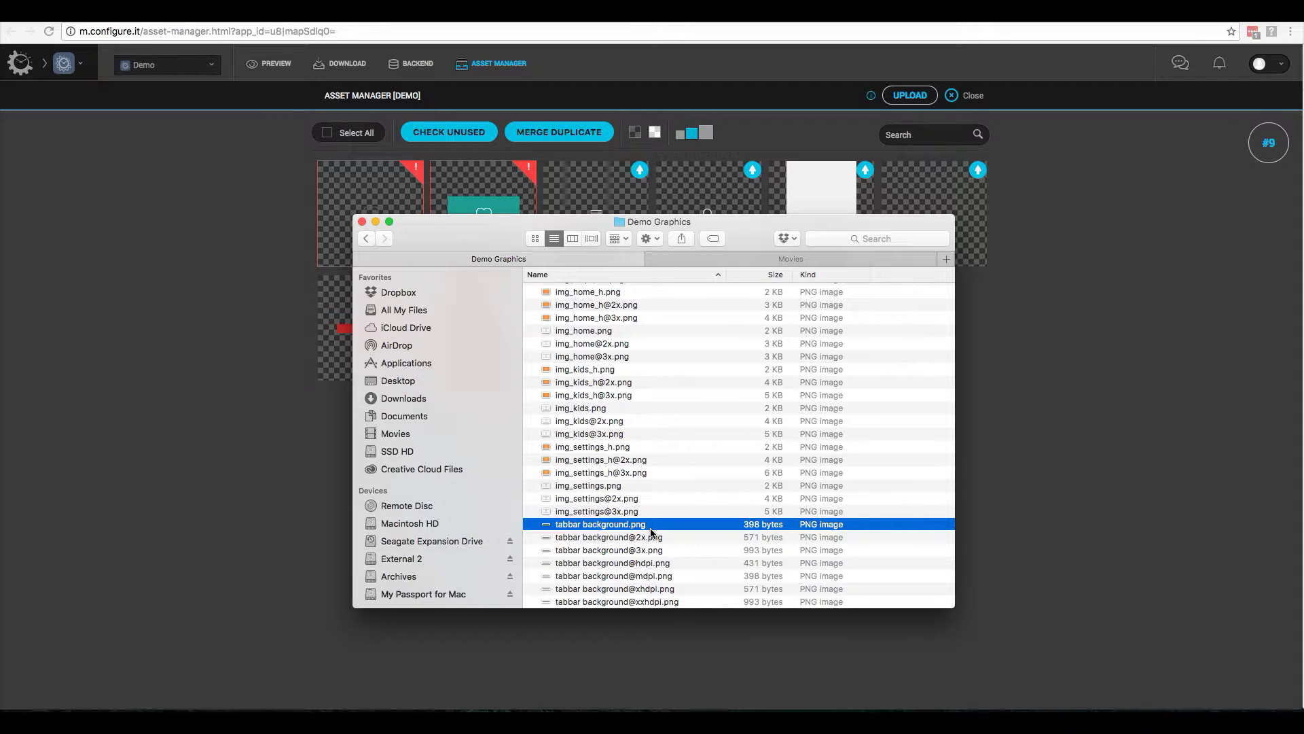
double_click(650, 529)
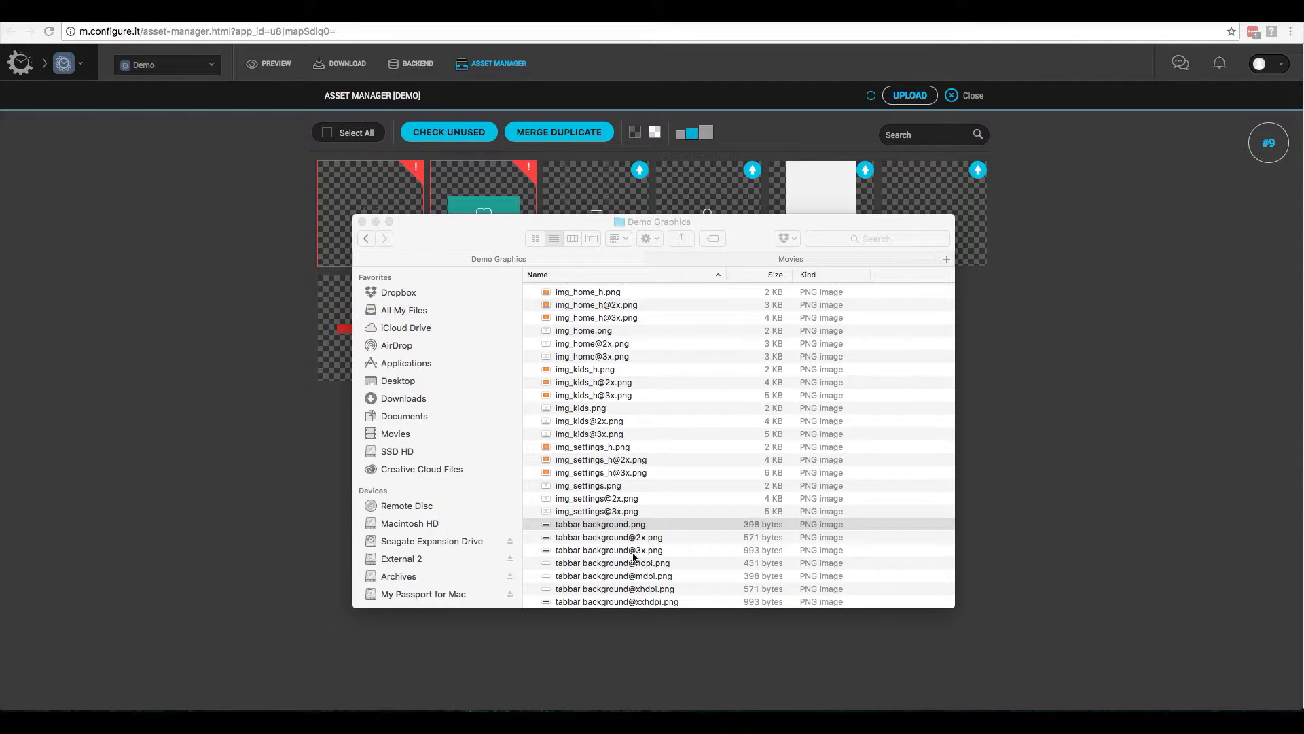
scroll(634, 557, down, 1)
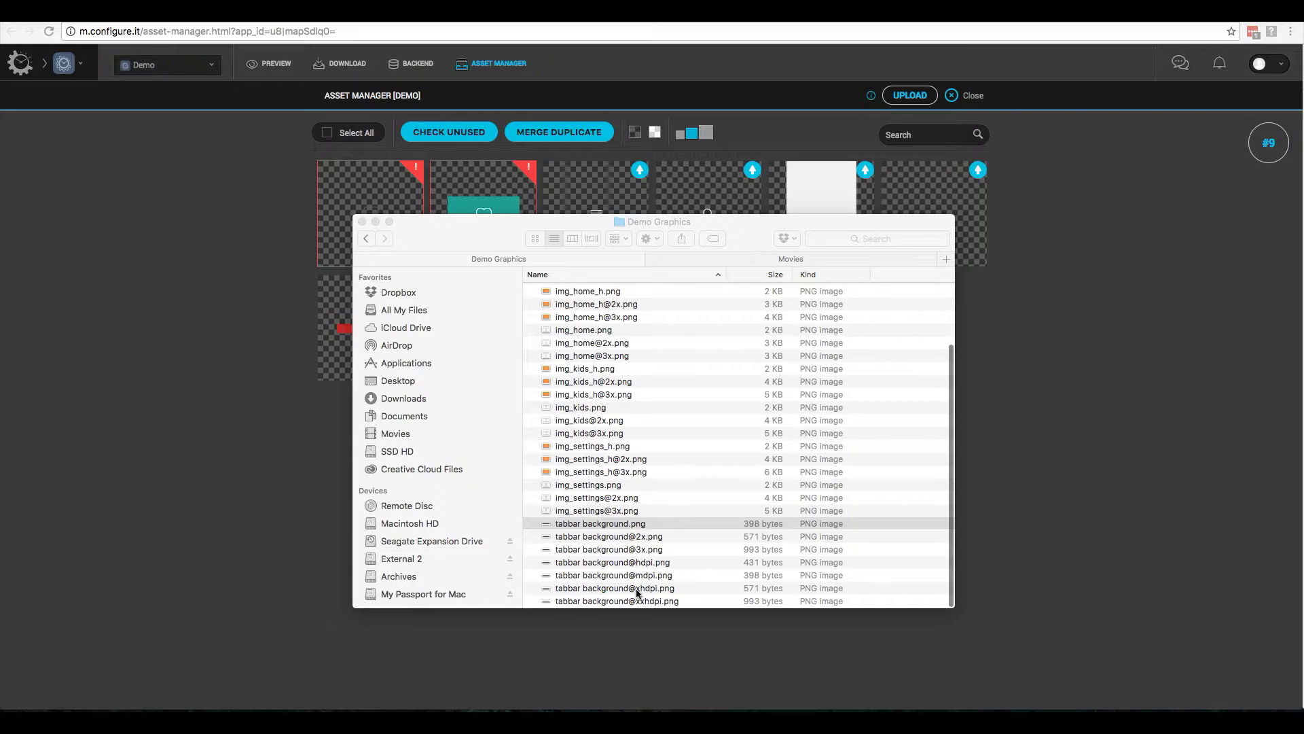
click(679, 524)
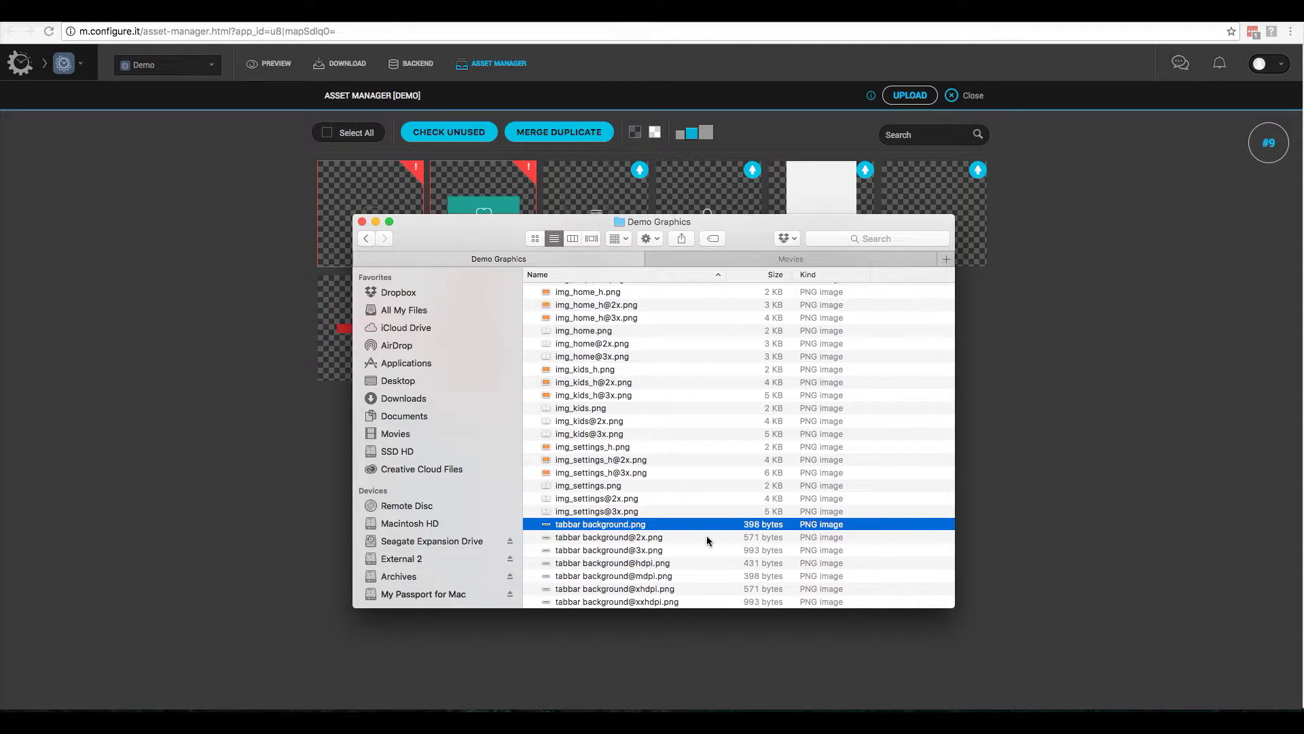
click(1063, 462)
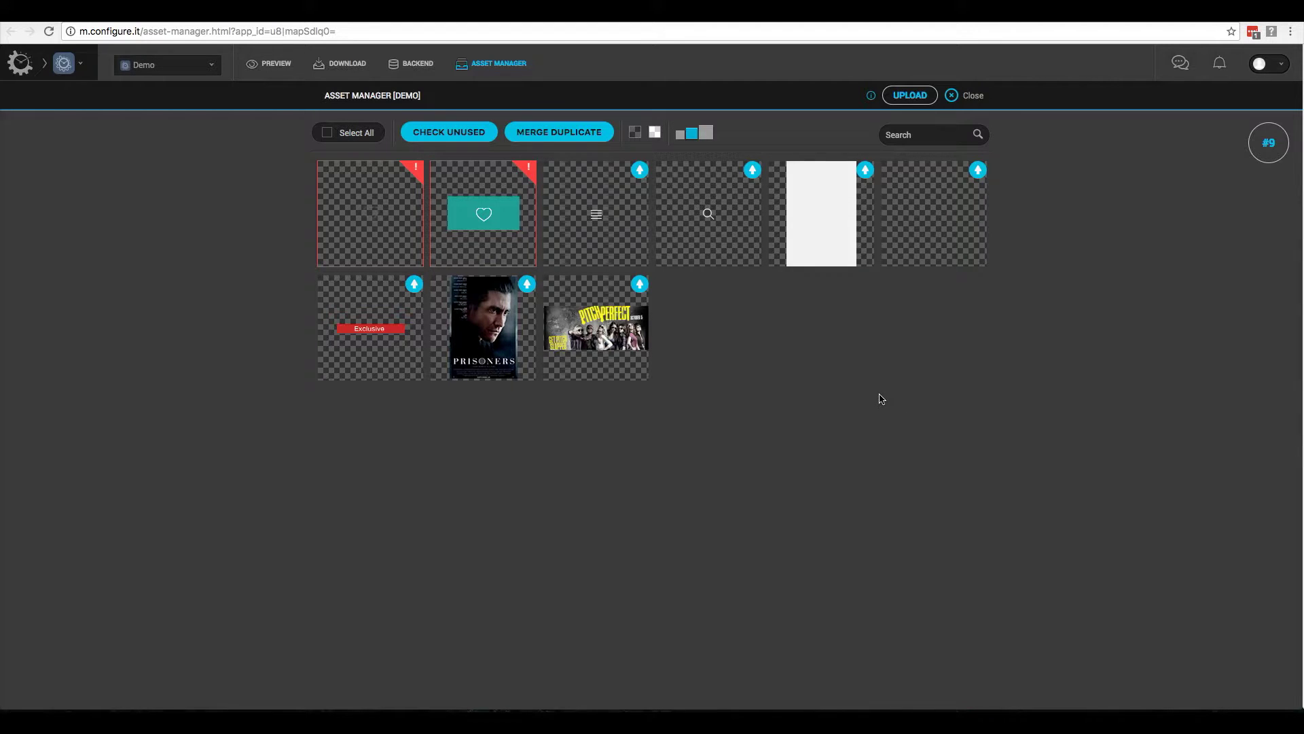
Upload the Demo Images.zip archive from the Demo Graphics folder to the asset manager and save it.
click(910, 96)
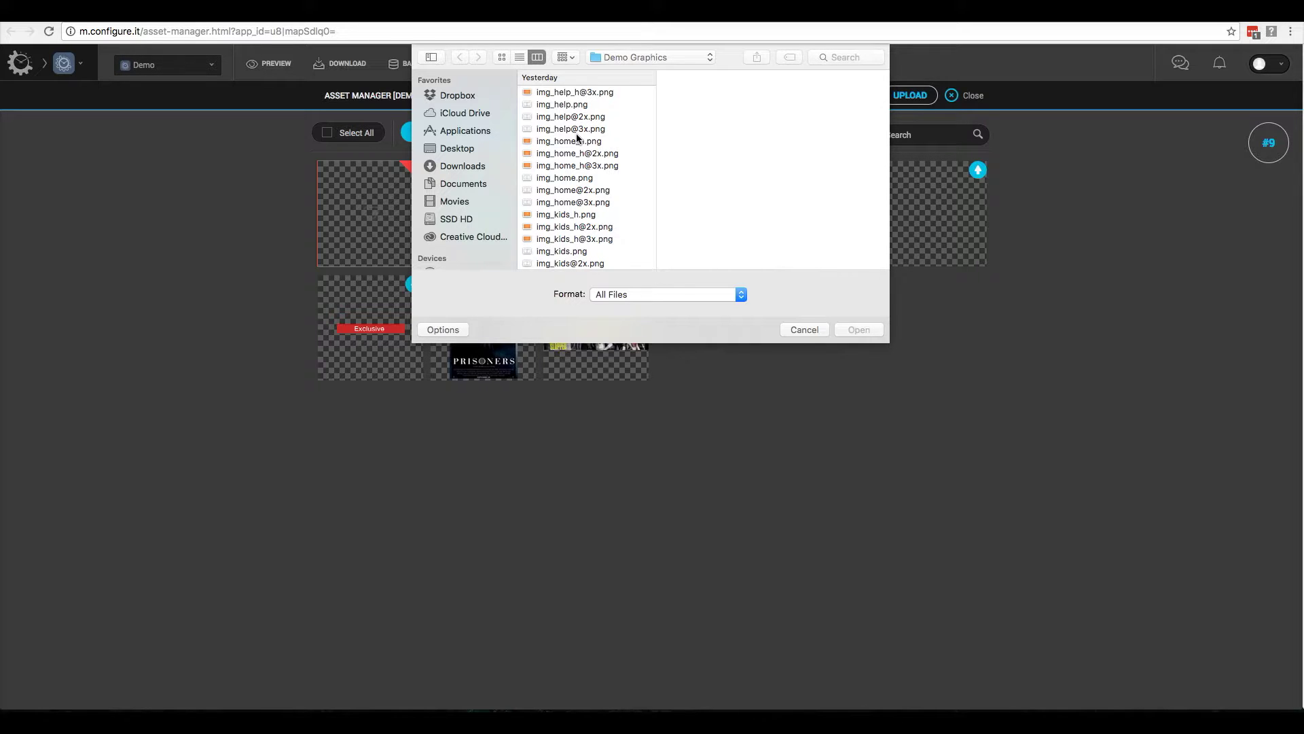
scroll(577, 138, down, 10)
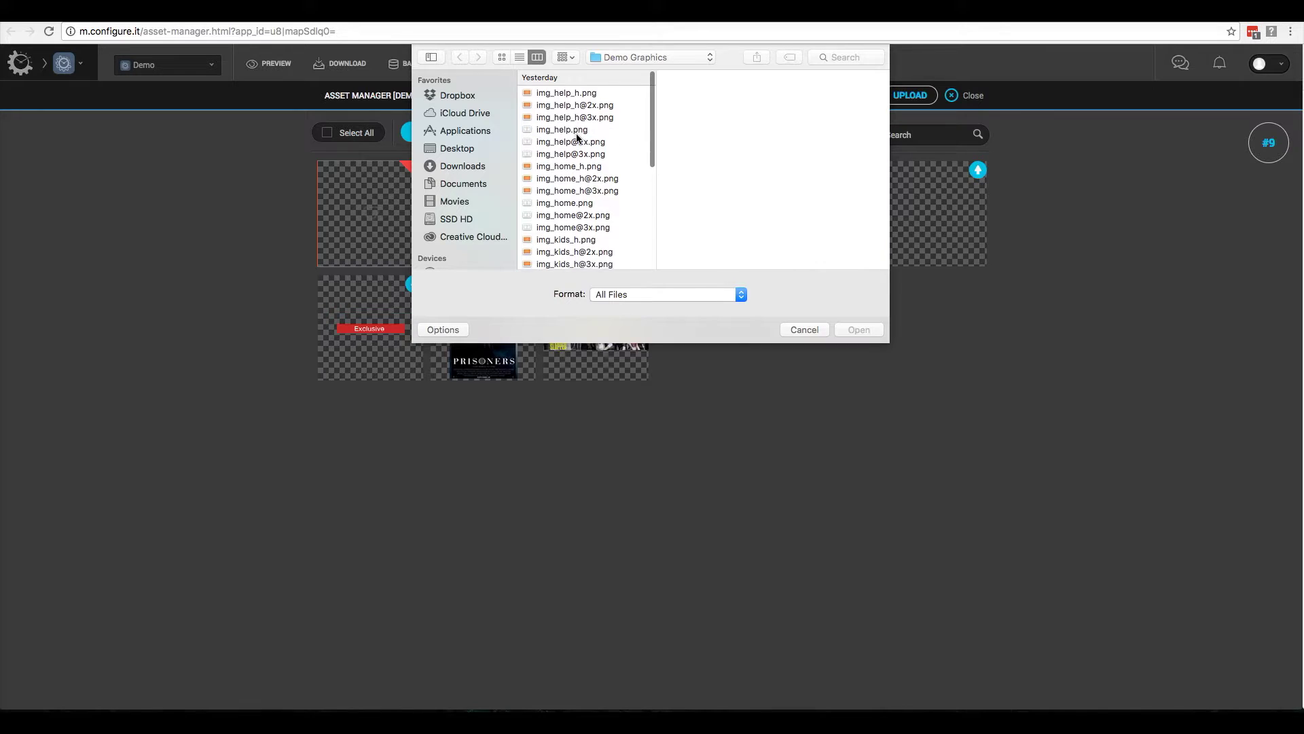
scroll(584, 226, down, 1)
scroll(584, 226, up, 5)
scroll(590, 187, down, 5)
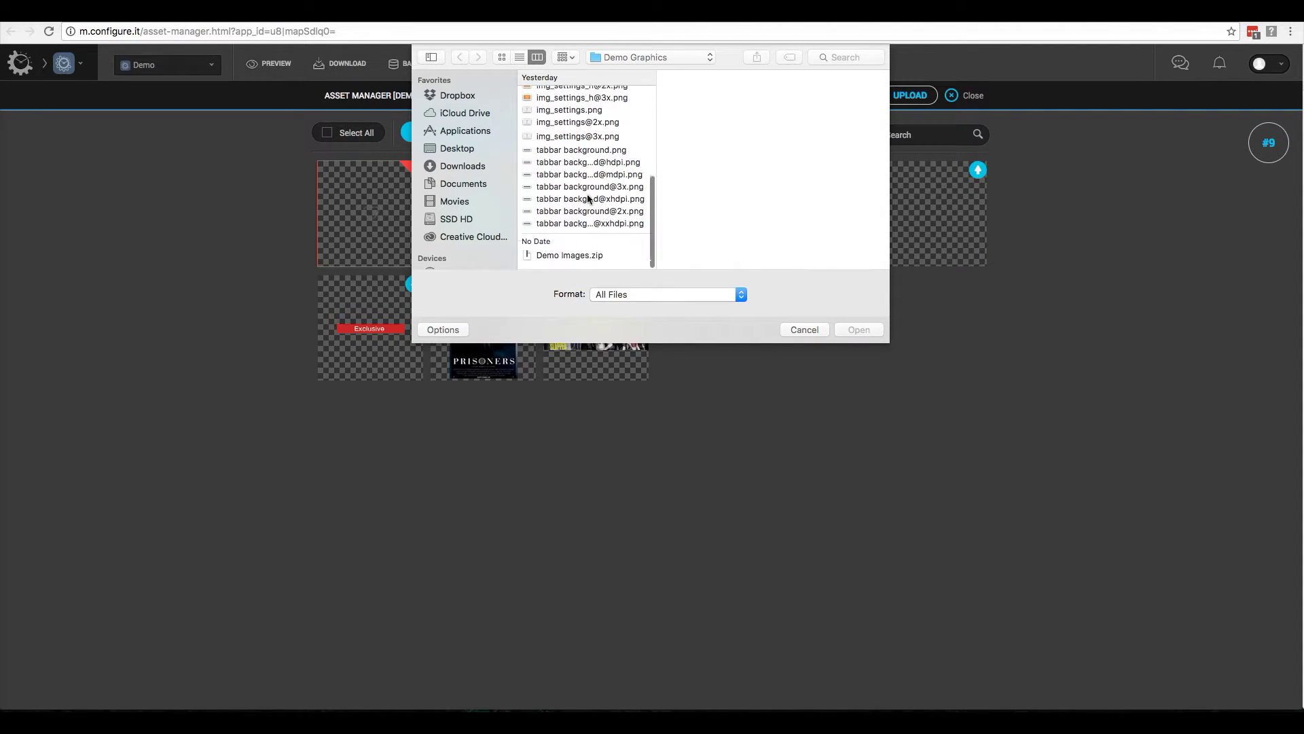
click(561, 263)
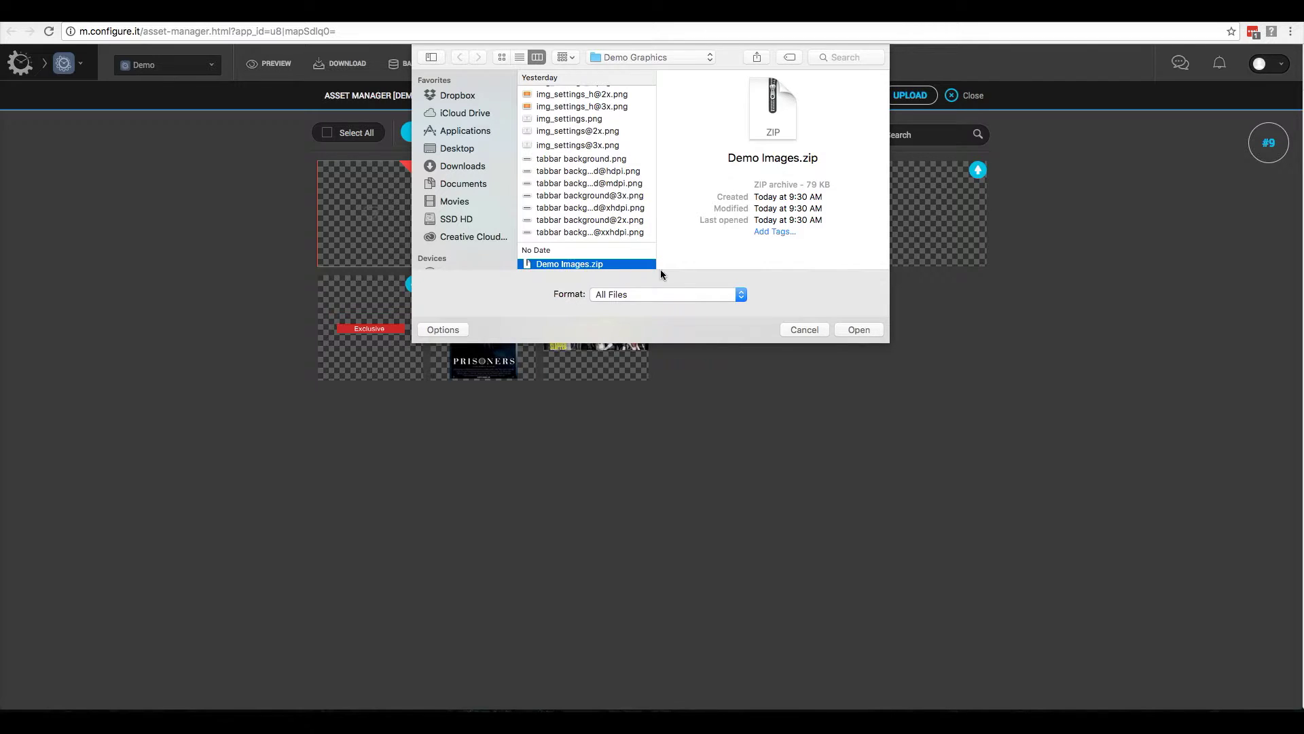
click(860, 330)
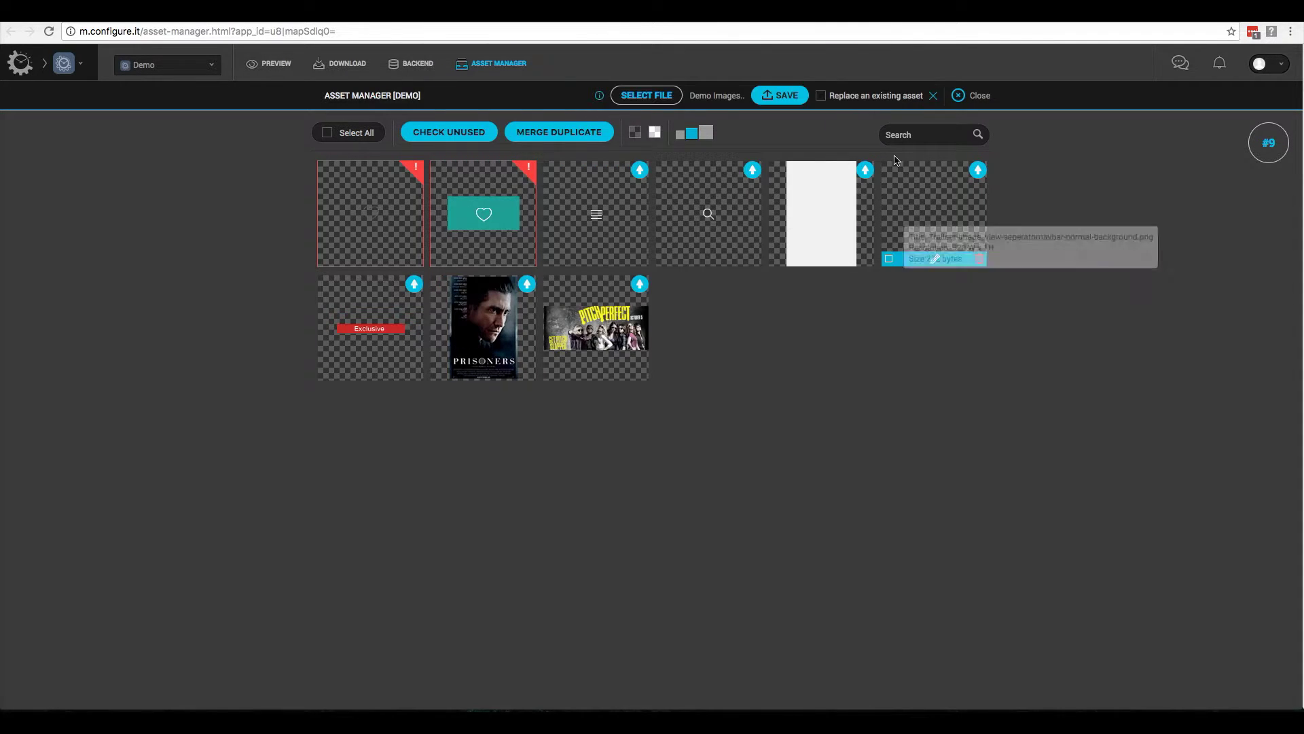
click(785, 97)
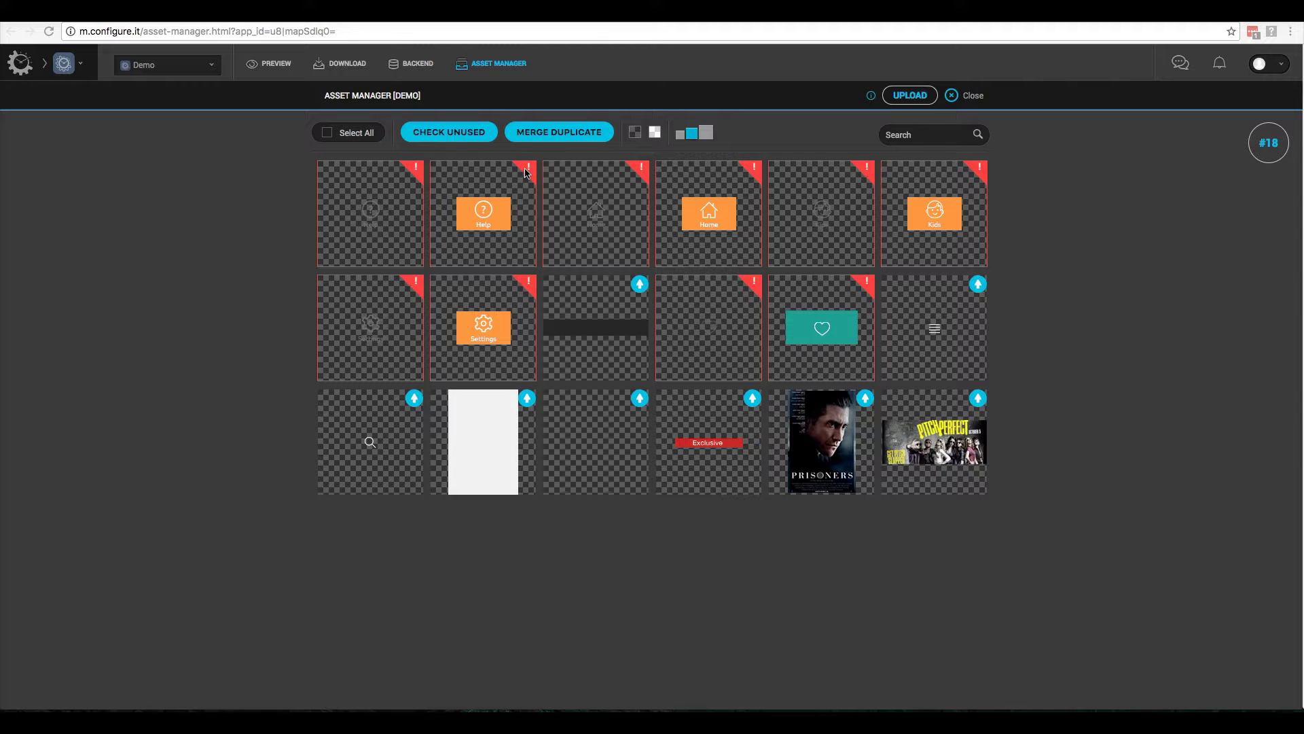
Inspect the iOS and Android child assets of img_help_h.png and view the file chooser for its MDPI image.
mouse_move(528, 173)
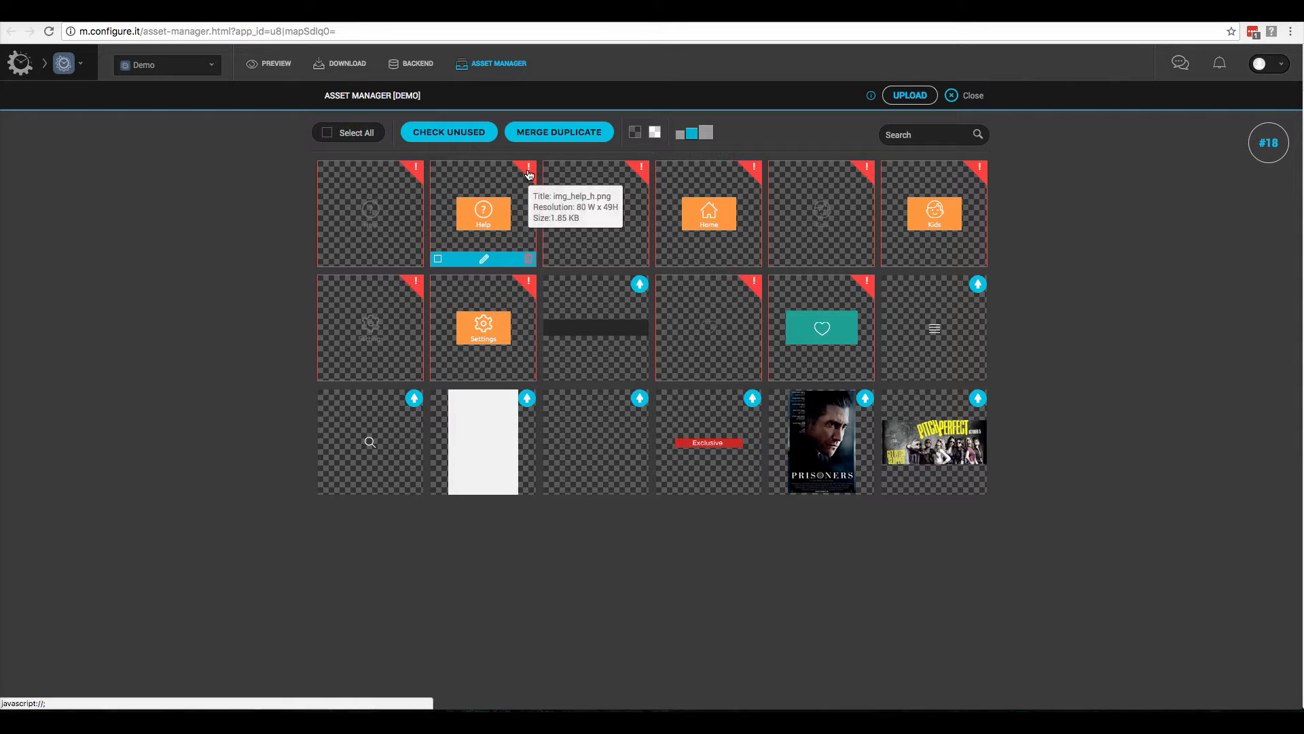
click(528, 174)
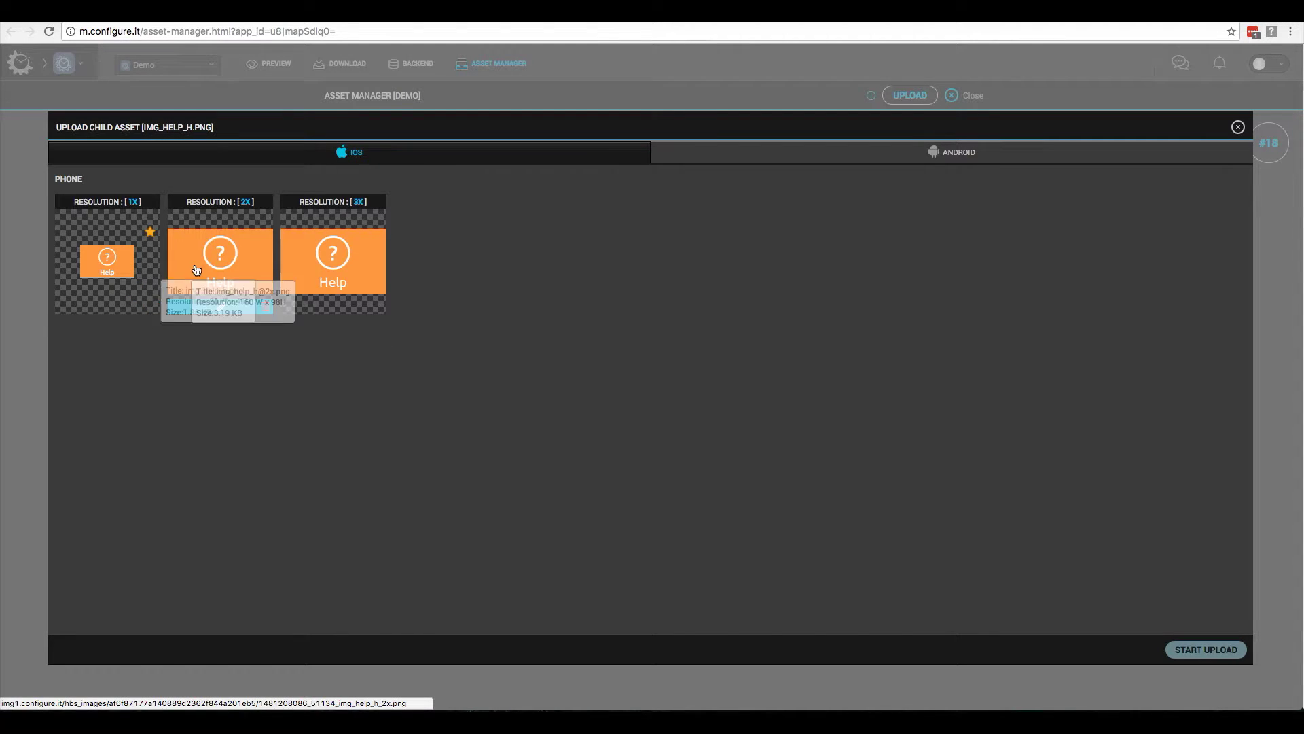
mouse_move(343, 271)
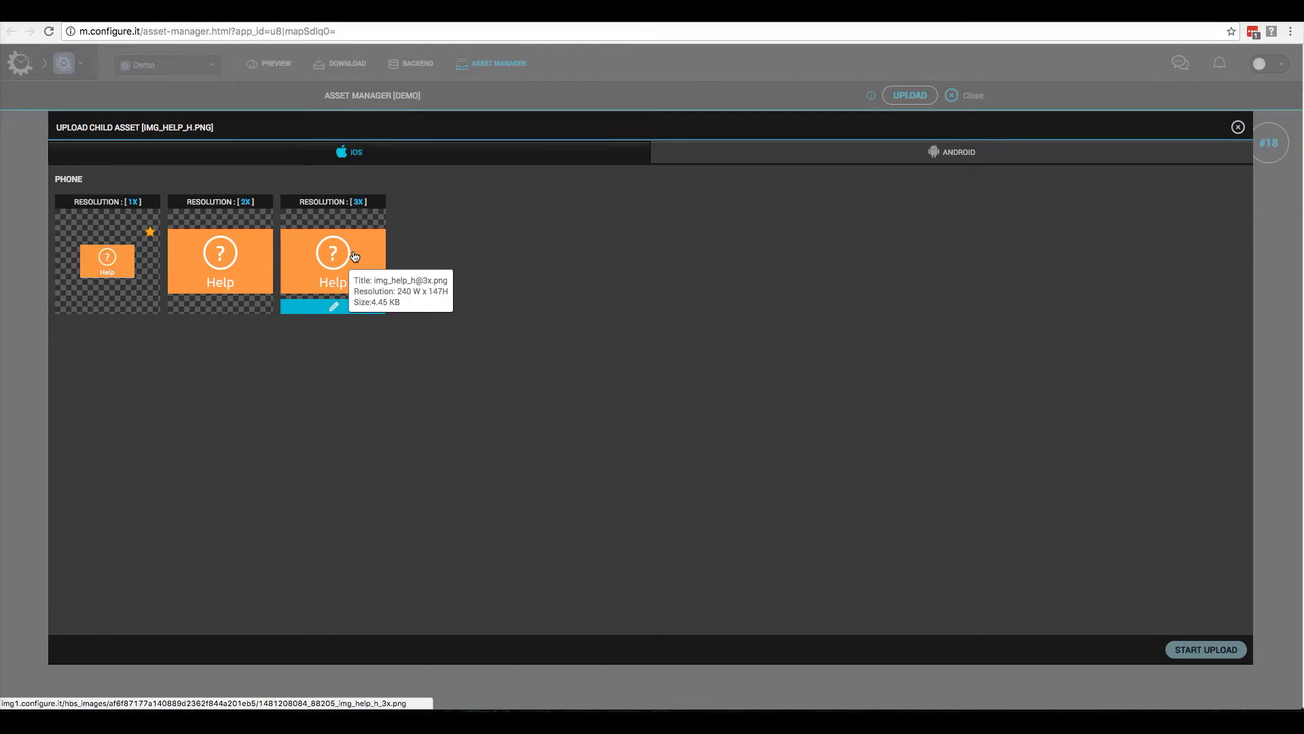
click(910, 157)
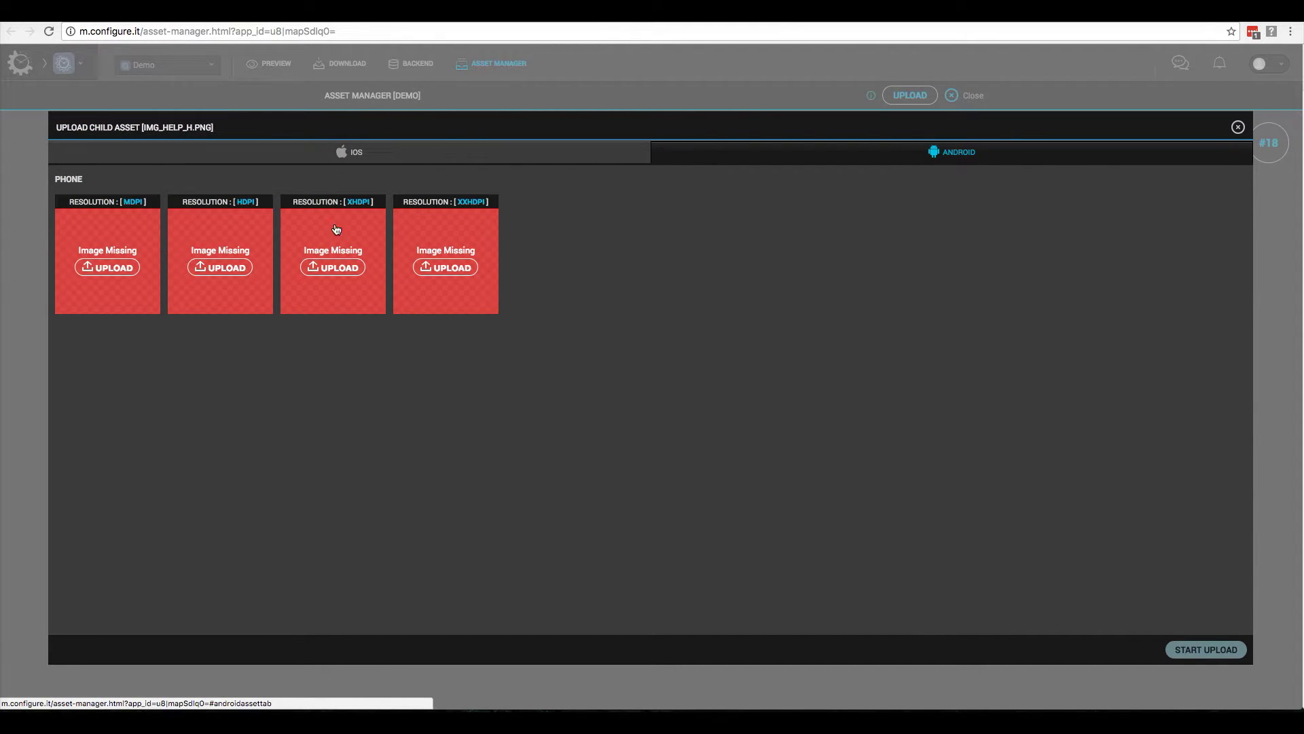
click(114, 269)
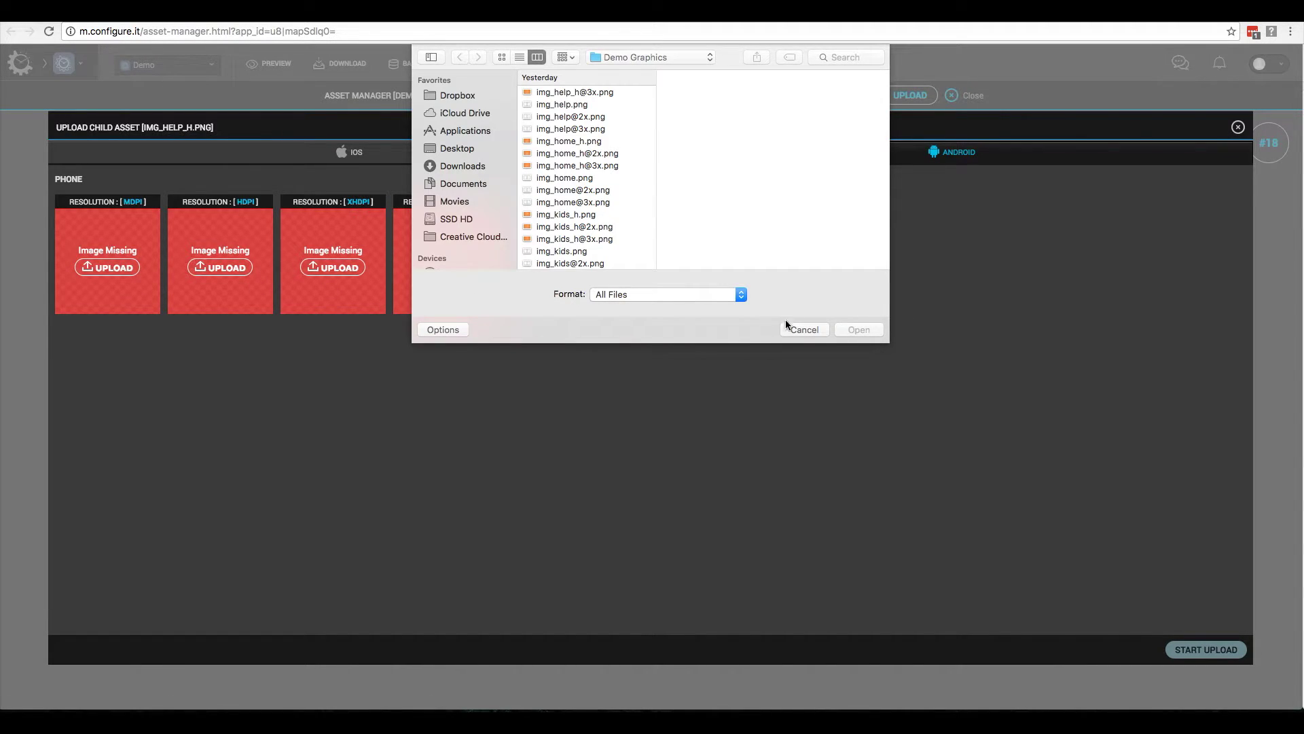
click(802, 332)
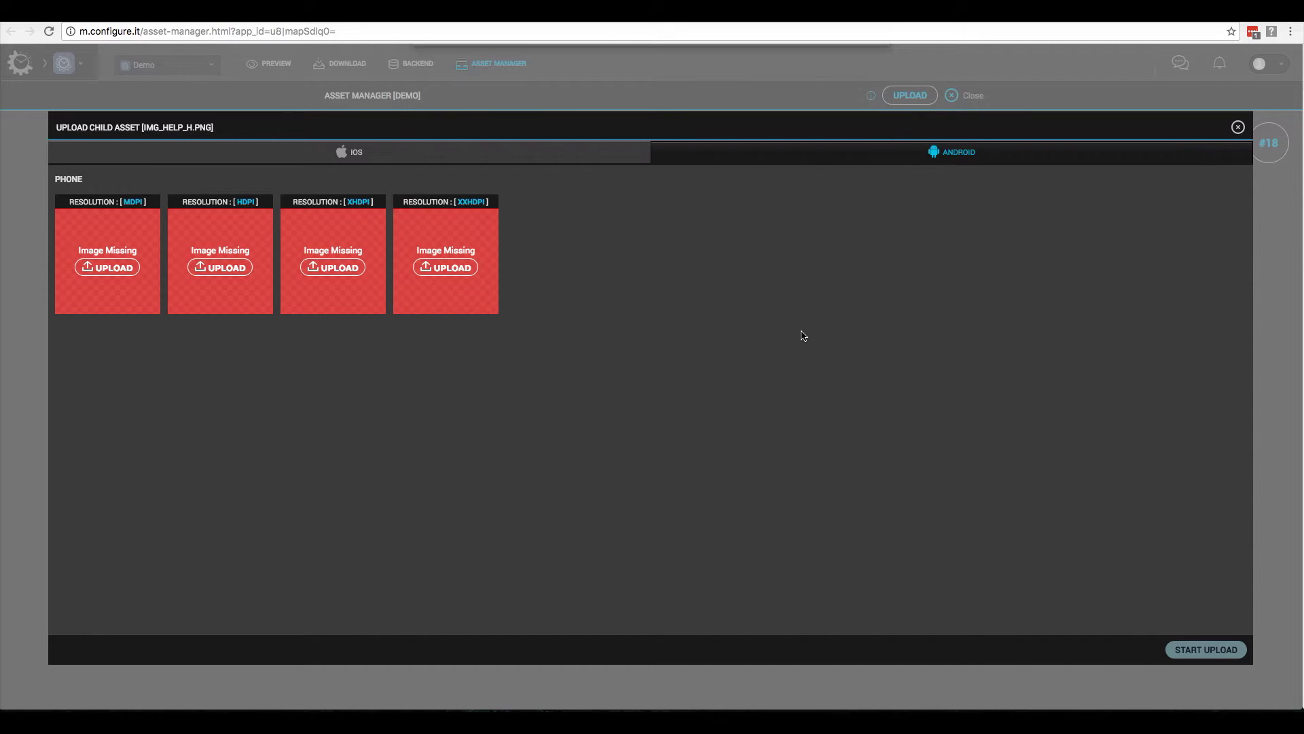
click(1237, 127)
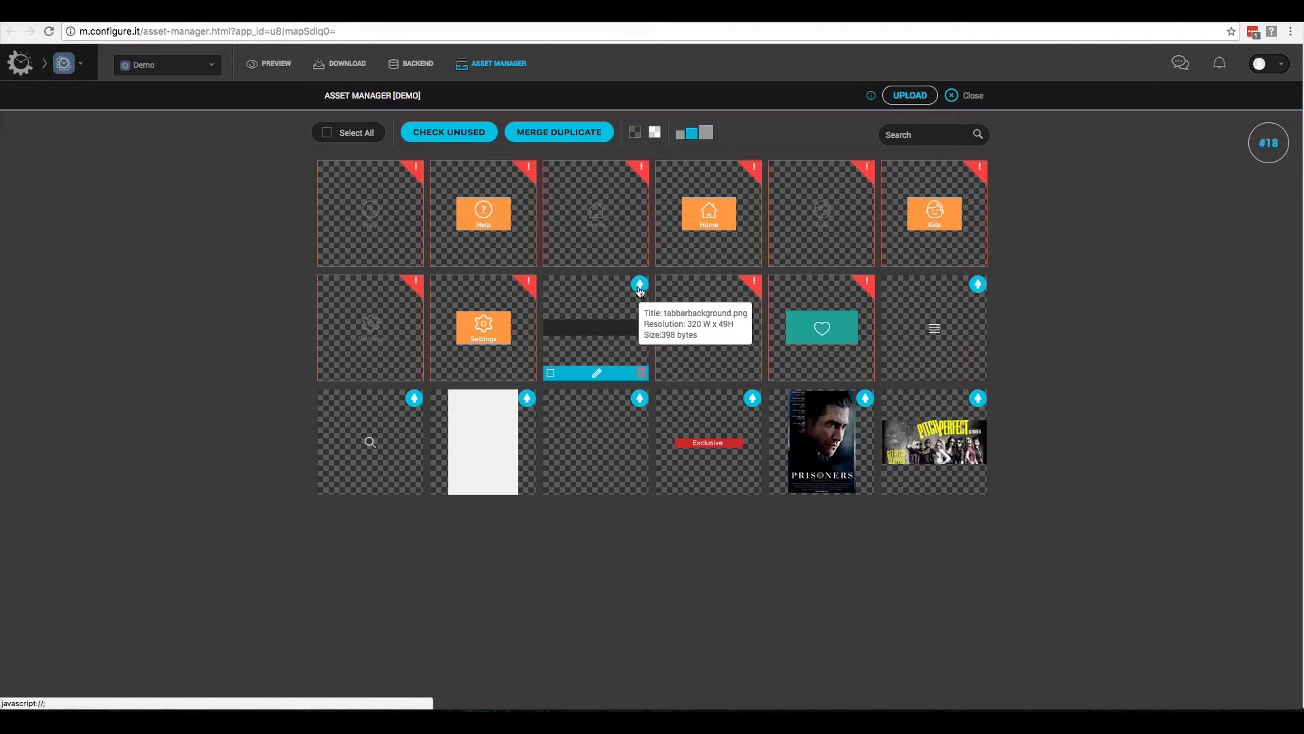
Inspect the iOS and Android resolution variants of tabbarbackground.png and view the image in the Photo Editor.
click(639, 287)
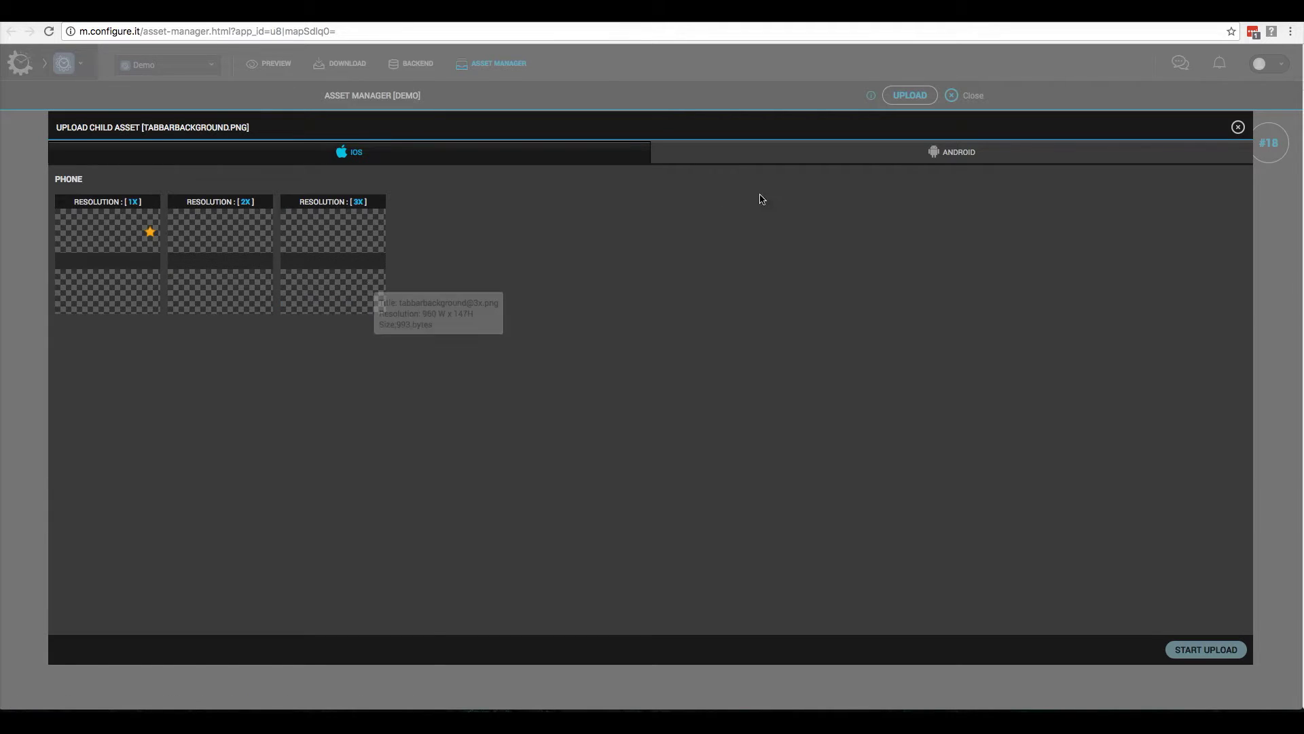
click(861, 162)
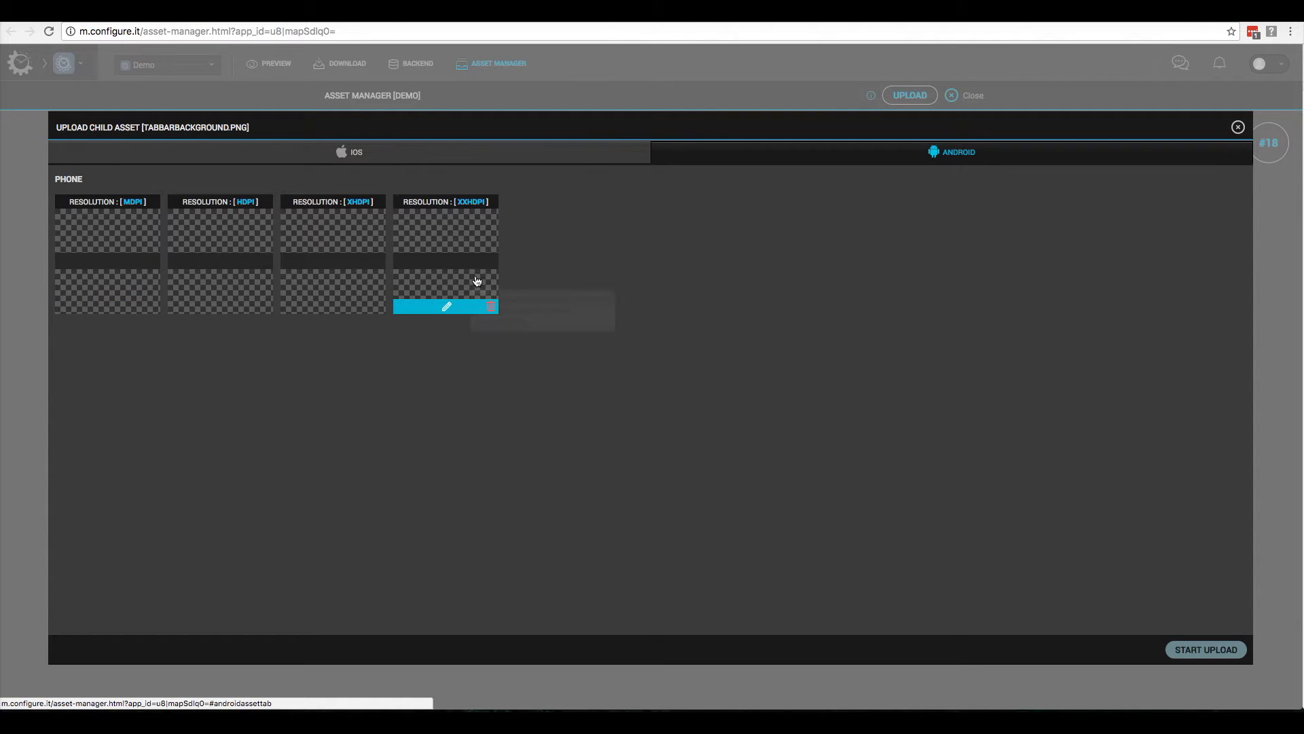
click(391, 162)
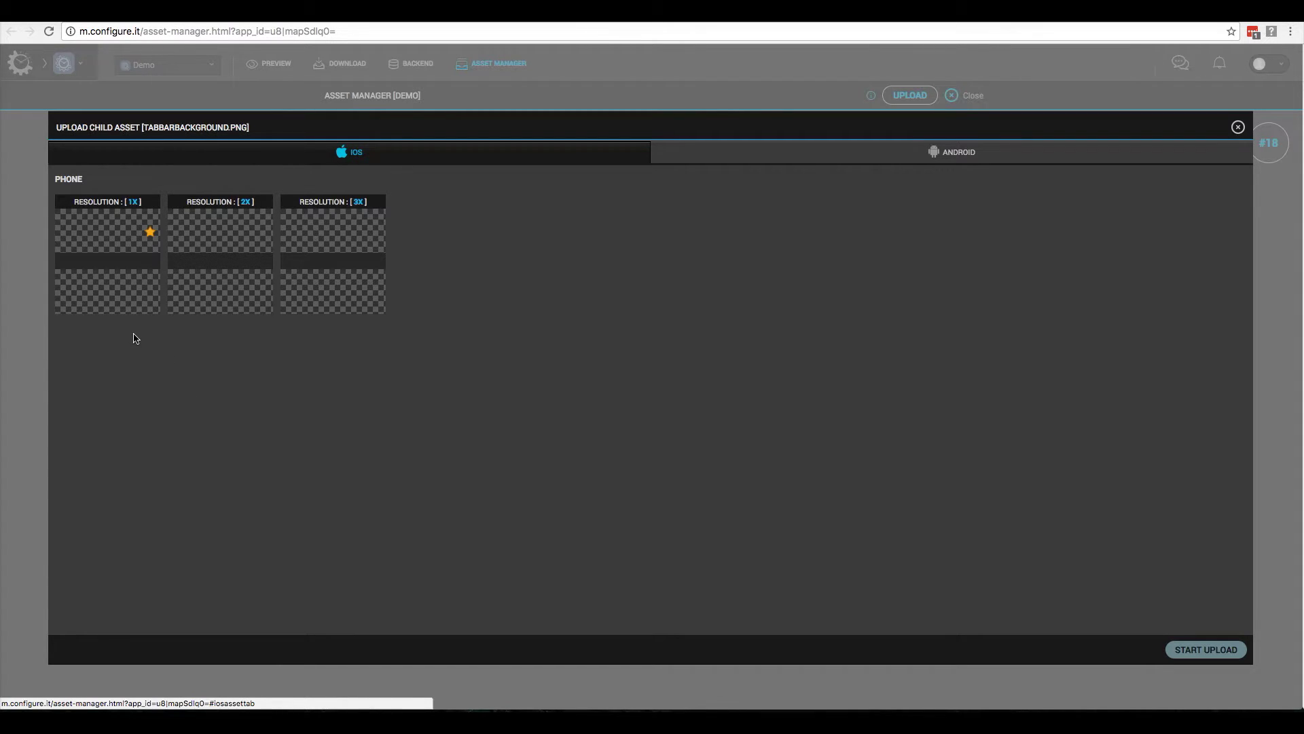
mouse_move(150, 232)
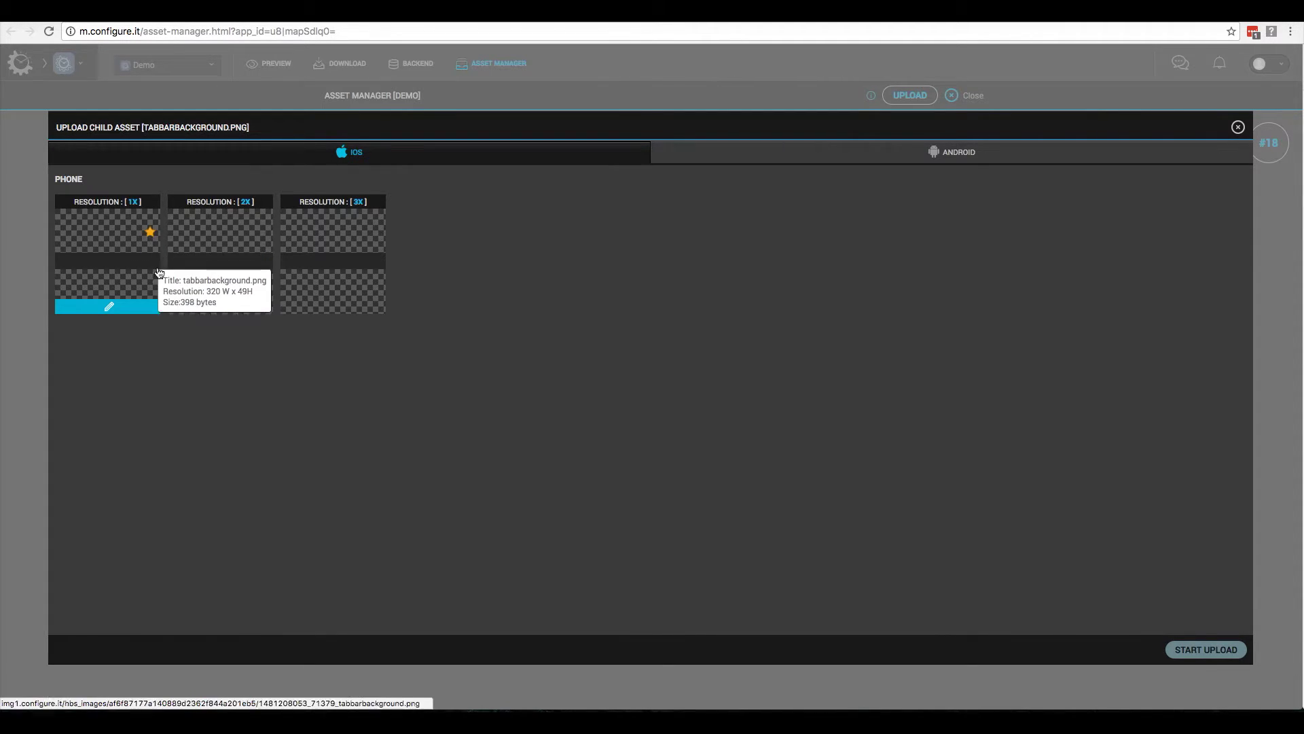
click(1237, 127)
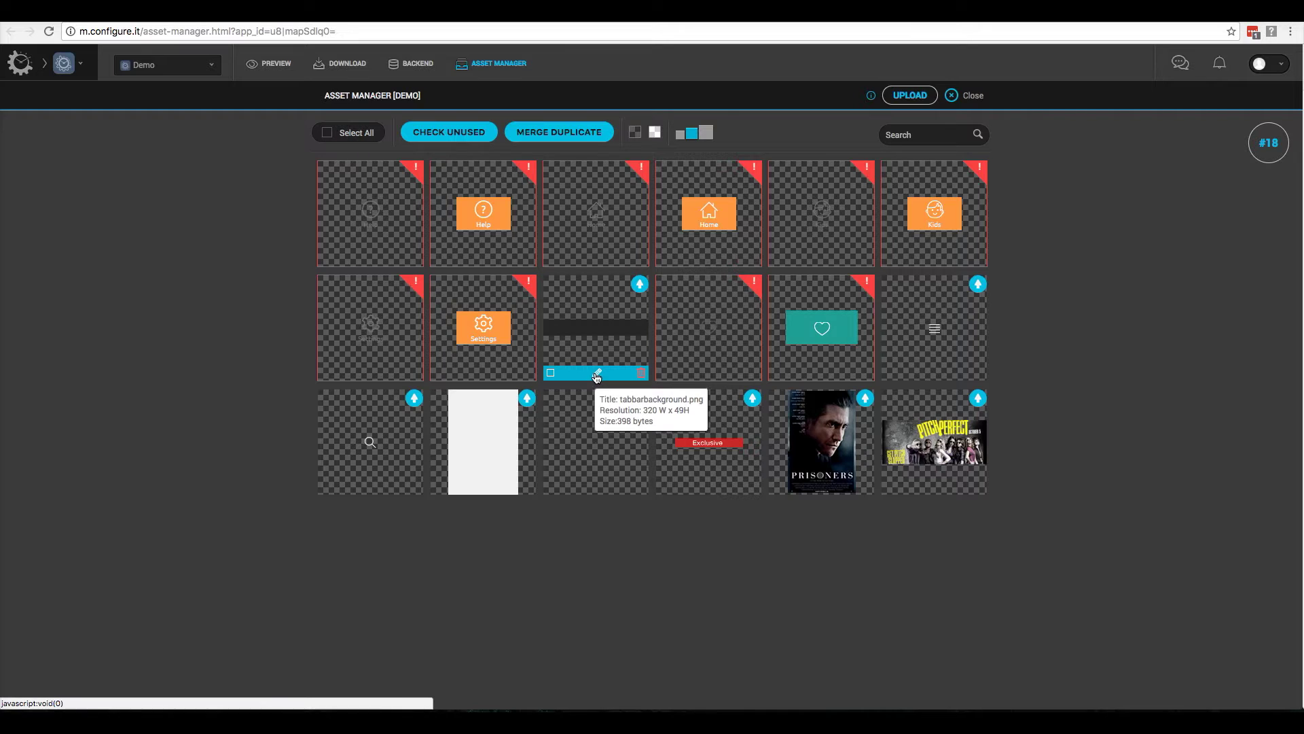
click(598, 374)
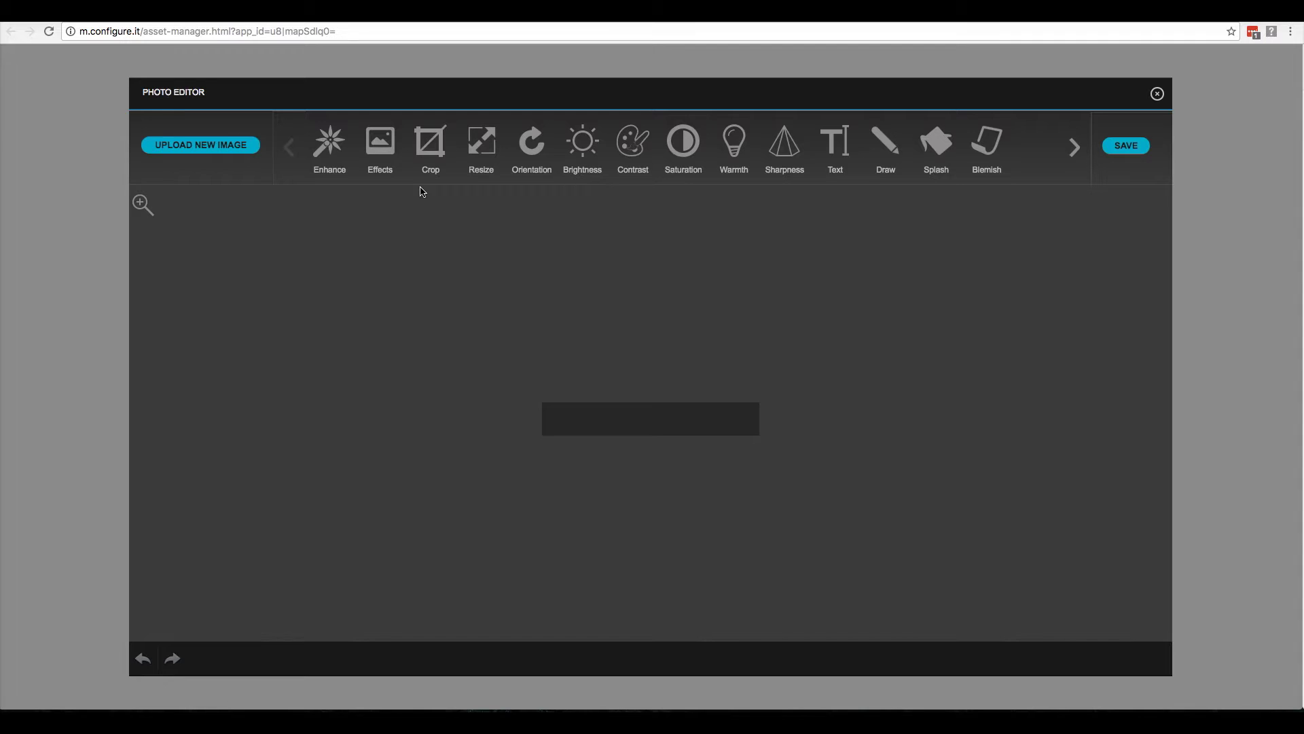
click(1157, 94)
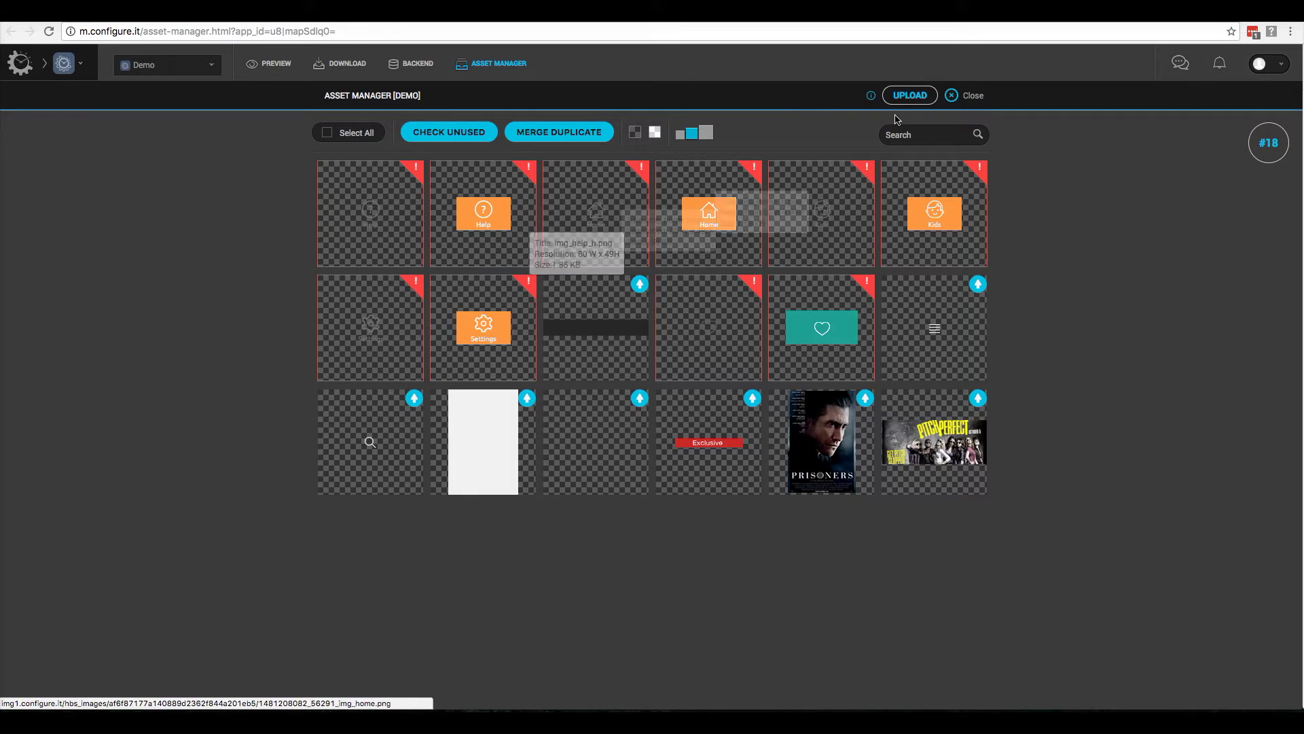
click(922, 103)
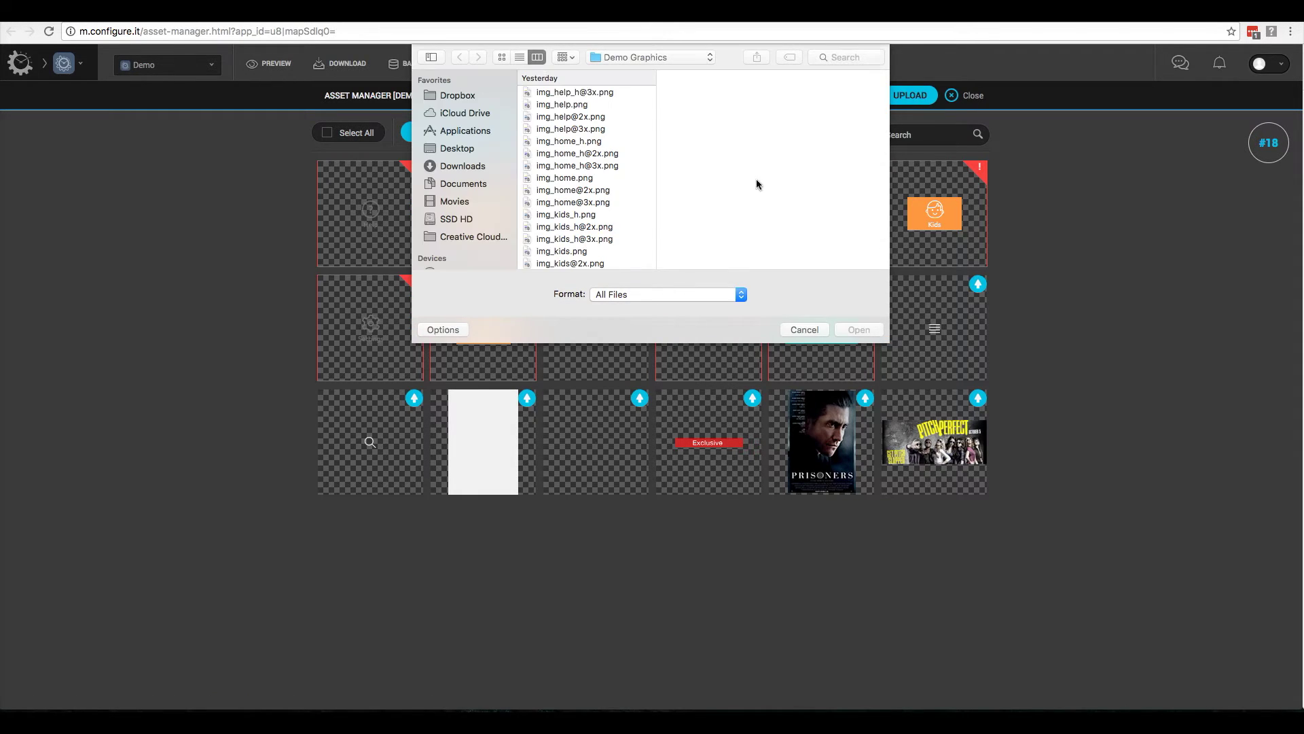
click(561, 95)
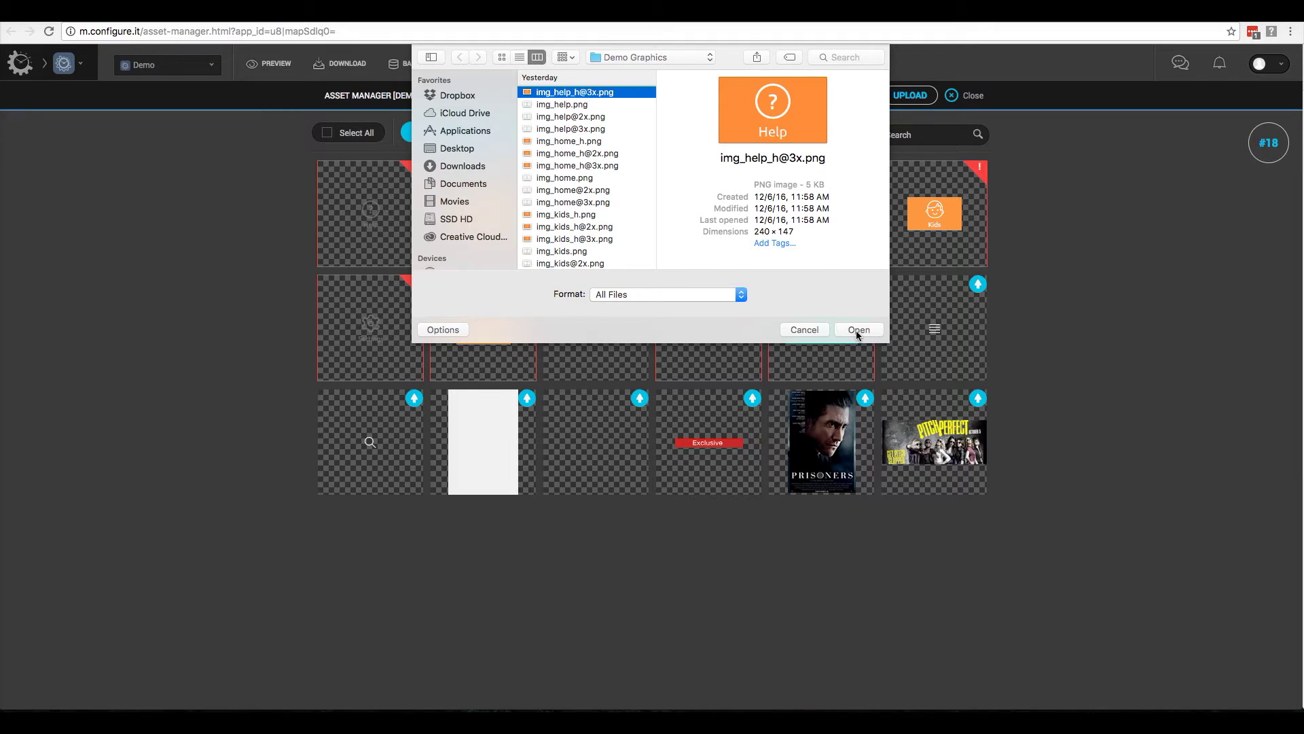
click(858, 329)
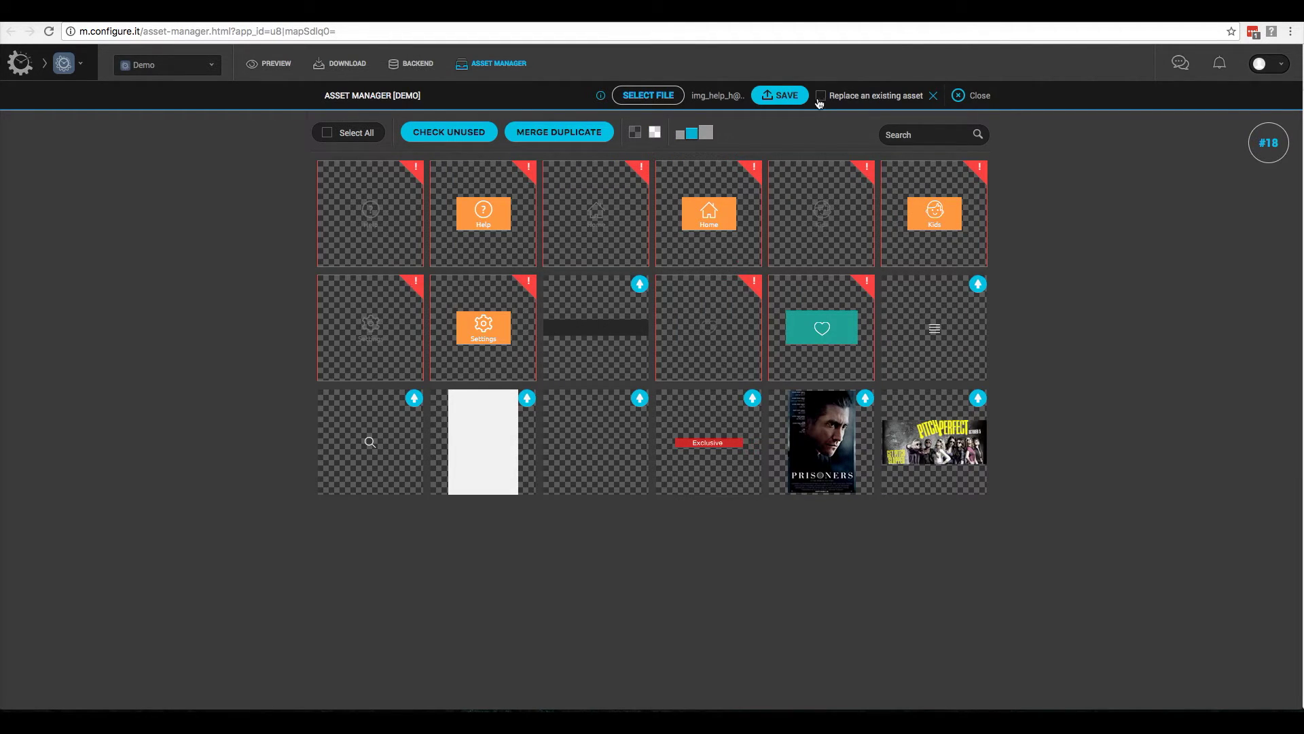
mouse_move(518, 243)
click(934, 97)
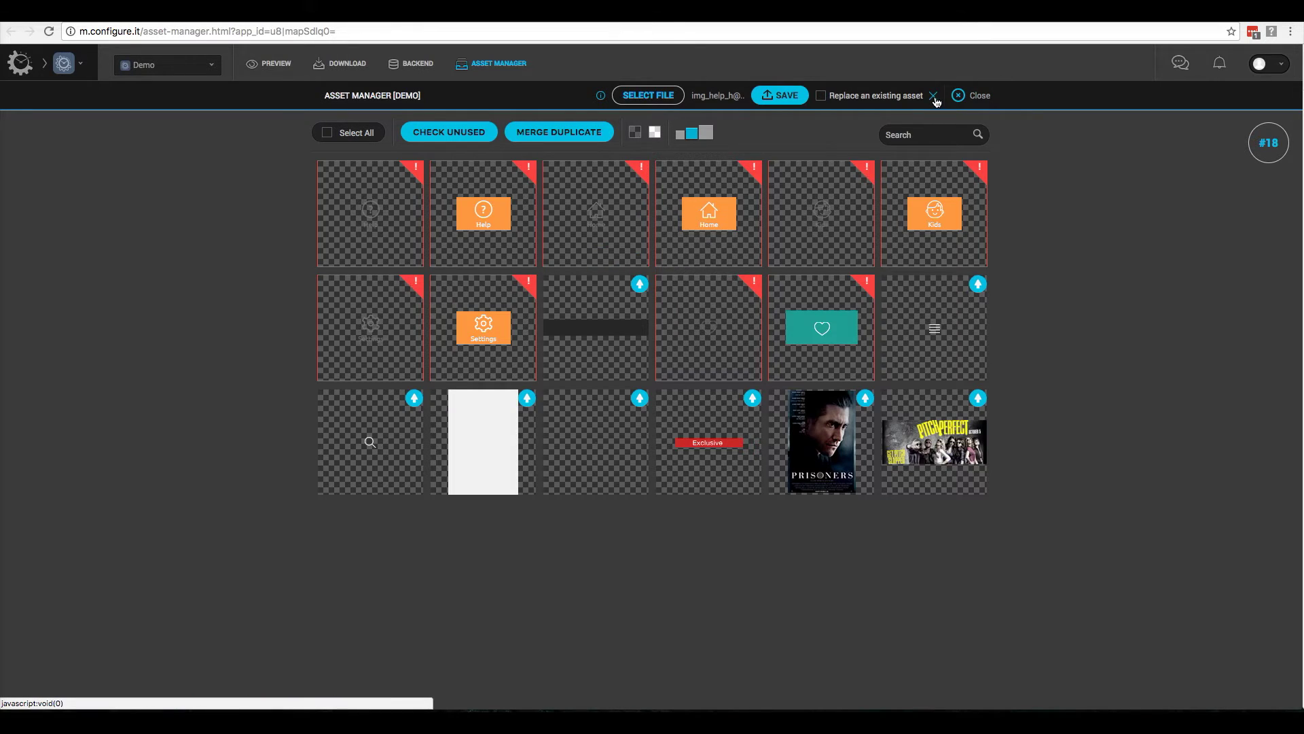
click(935, 100)
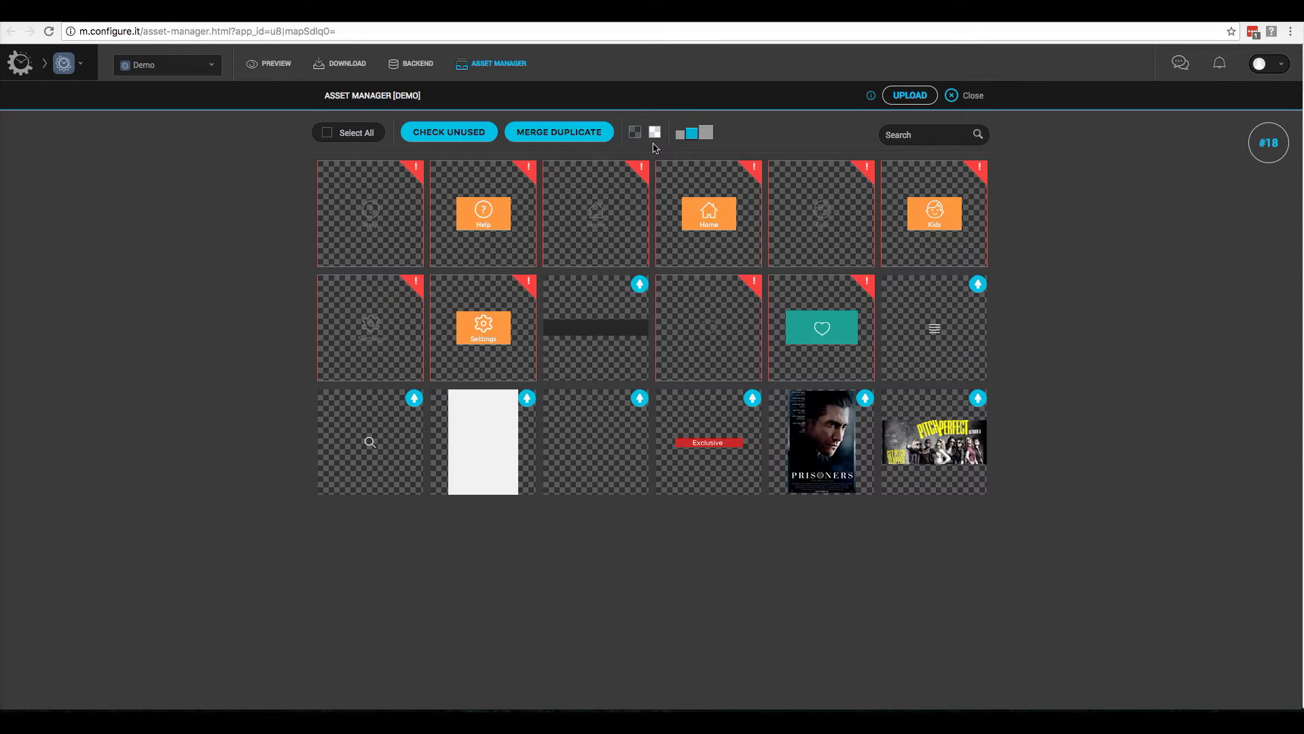
Check for unused assets and review both the main images and the images without main resolution.
click(454, 136)
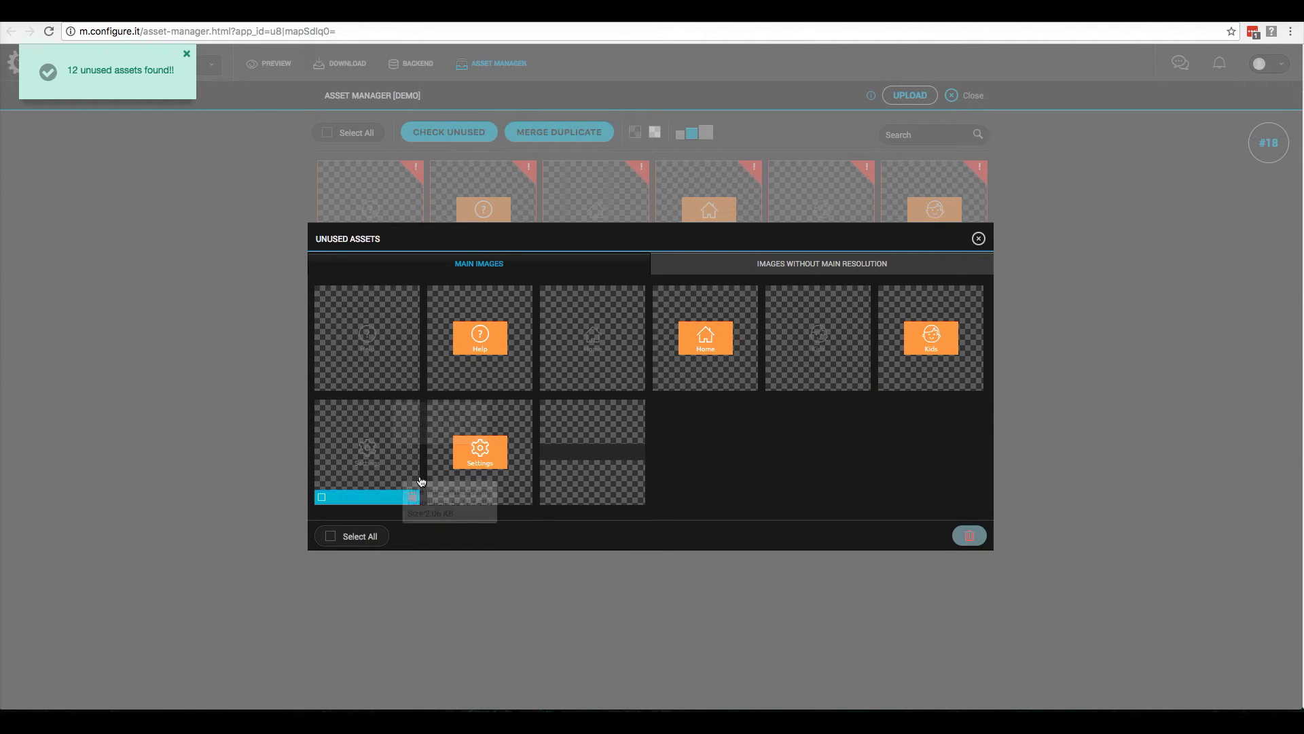
click(809, 265)
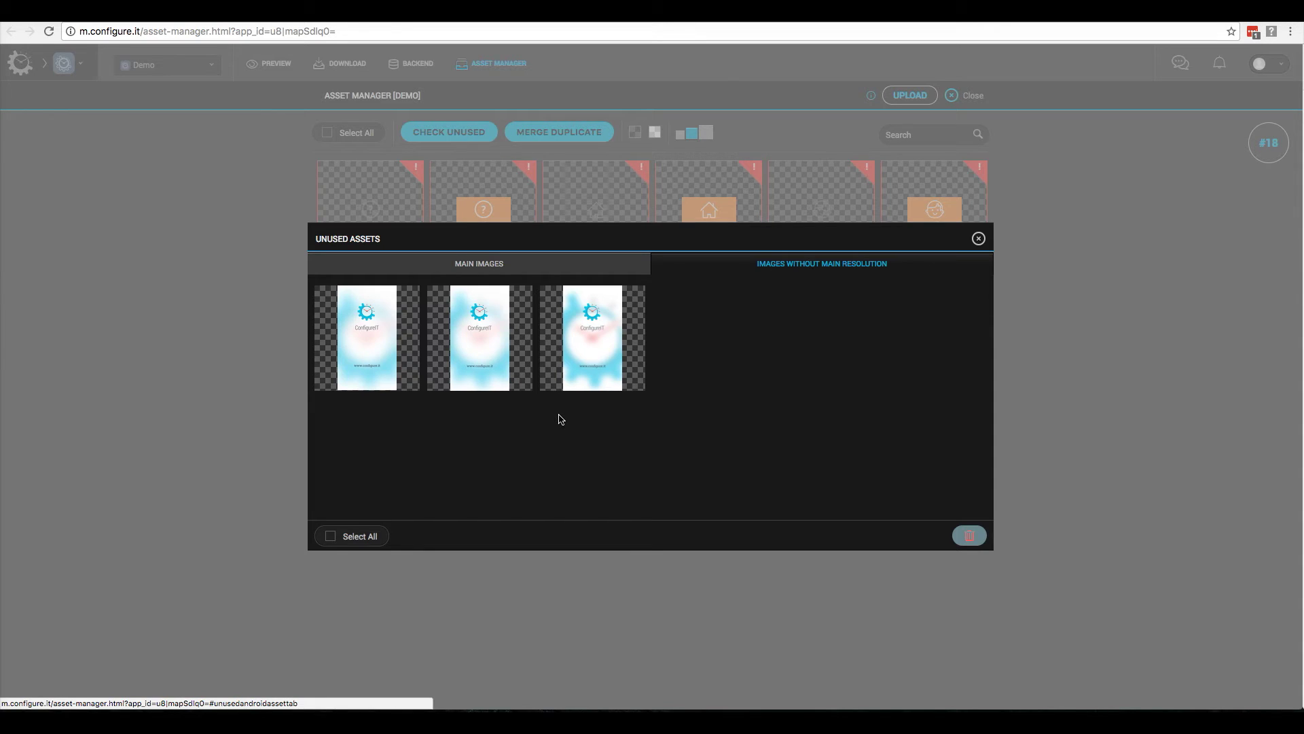
click(467, 268)
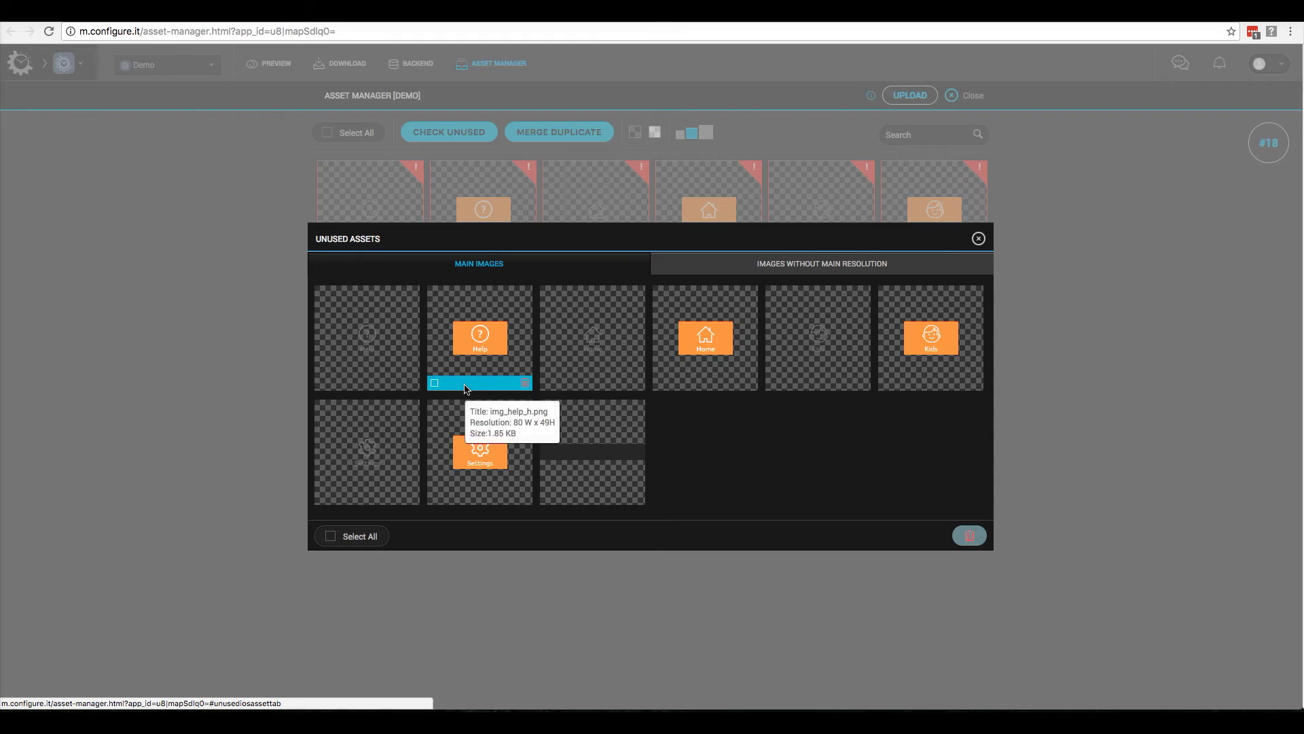
mouse_move(645, 454)
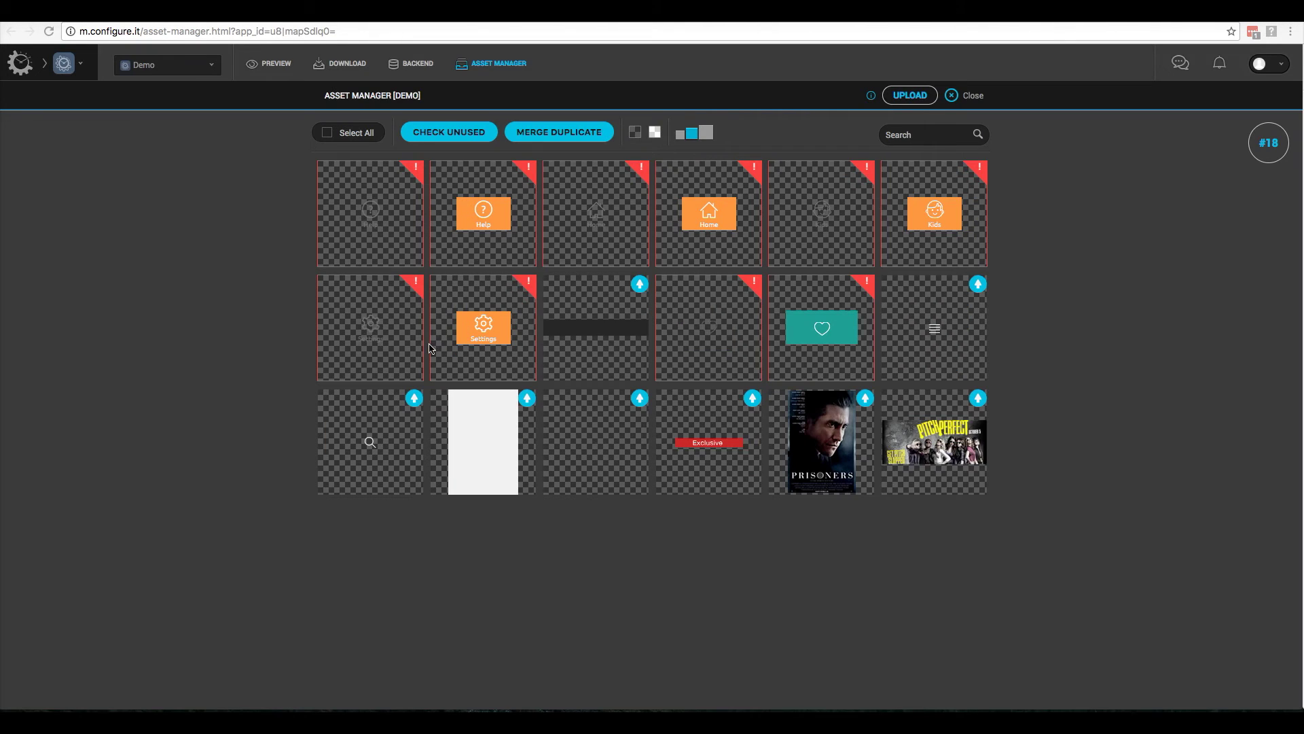
Select the img_help.png asset in the asset grid.
mouse_move(326, 262)
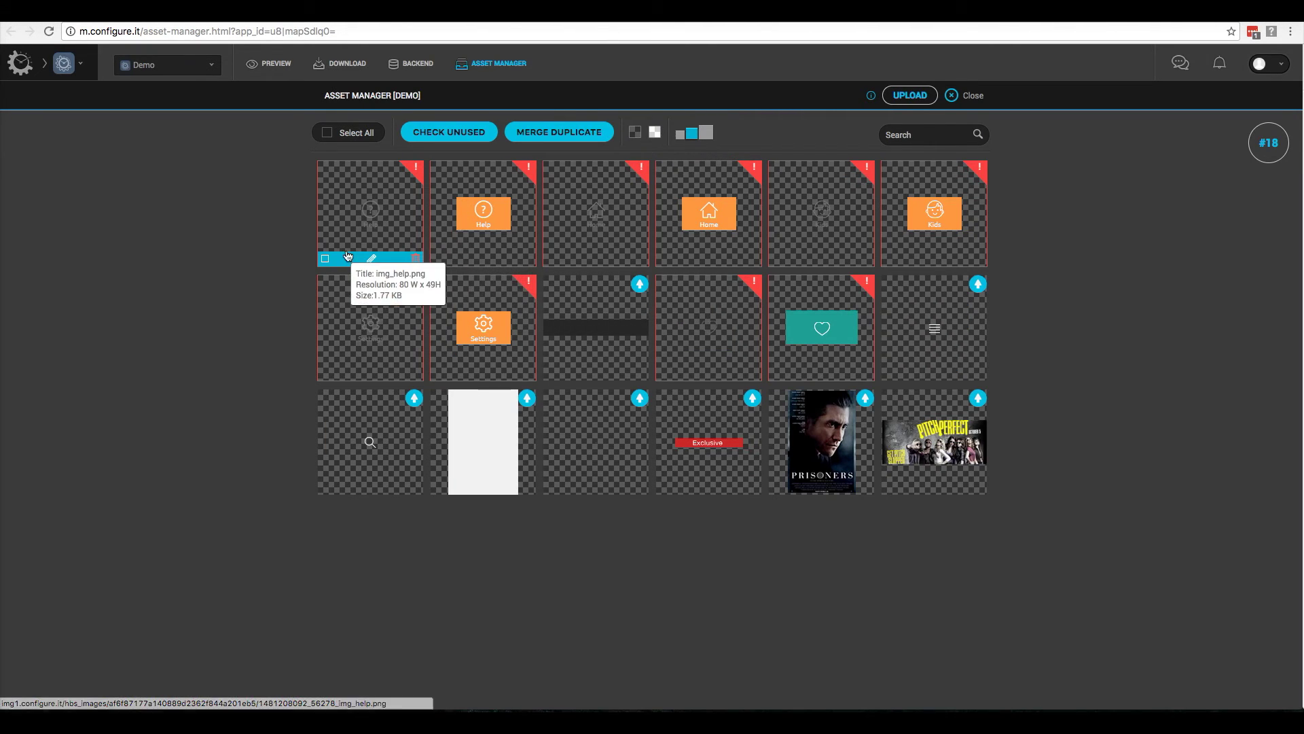
click(325, 260)
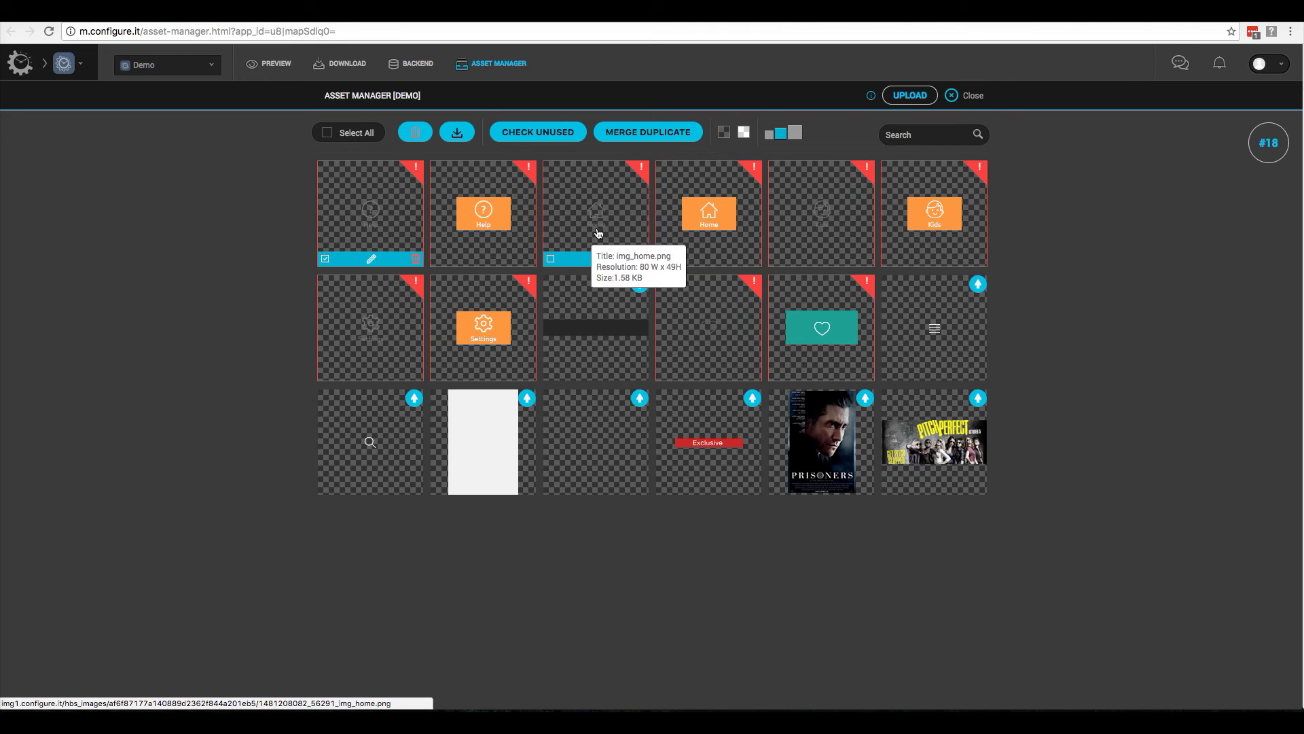
Show the assets on the light checkered background and set the thumbnails to the smallest size.
click(745, 133)
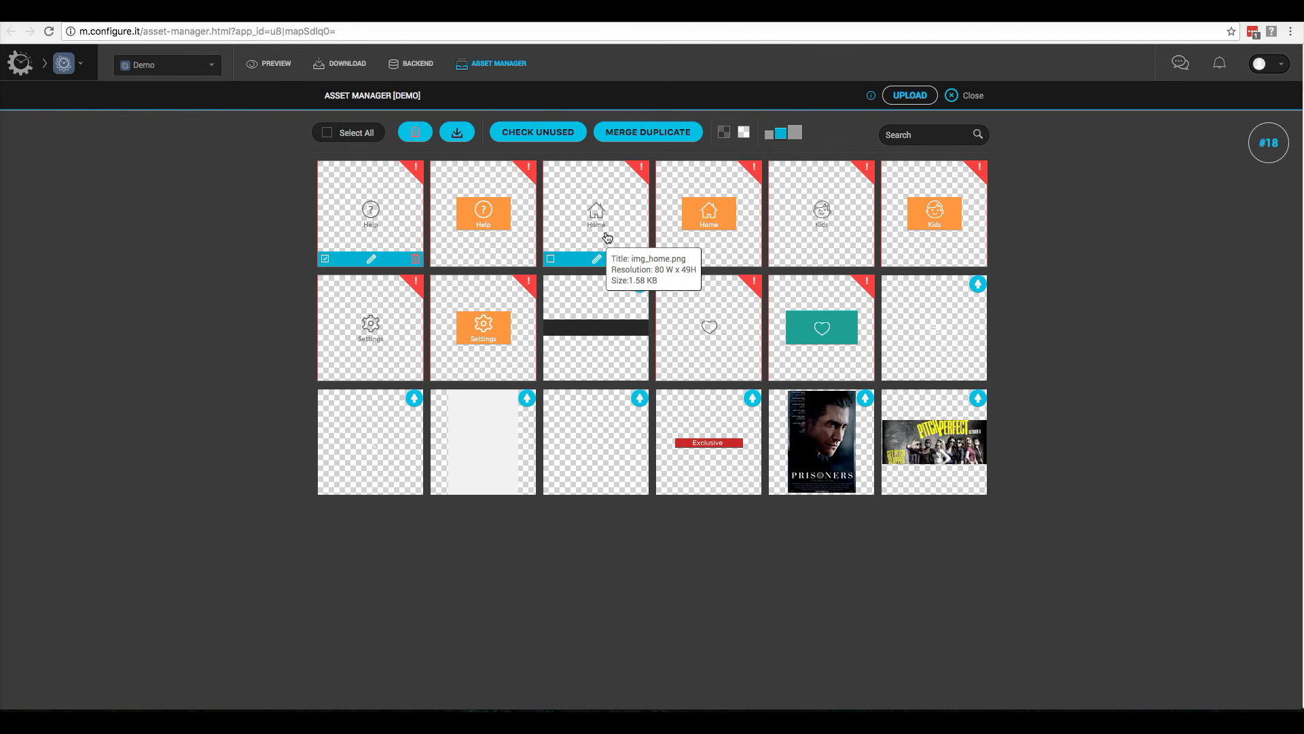
click(796, 139)
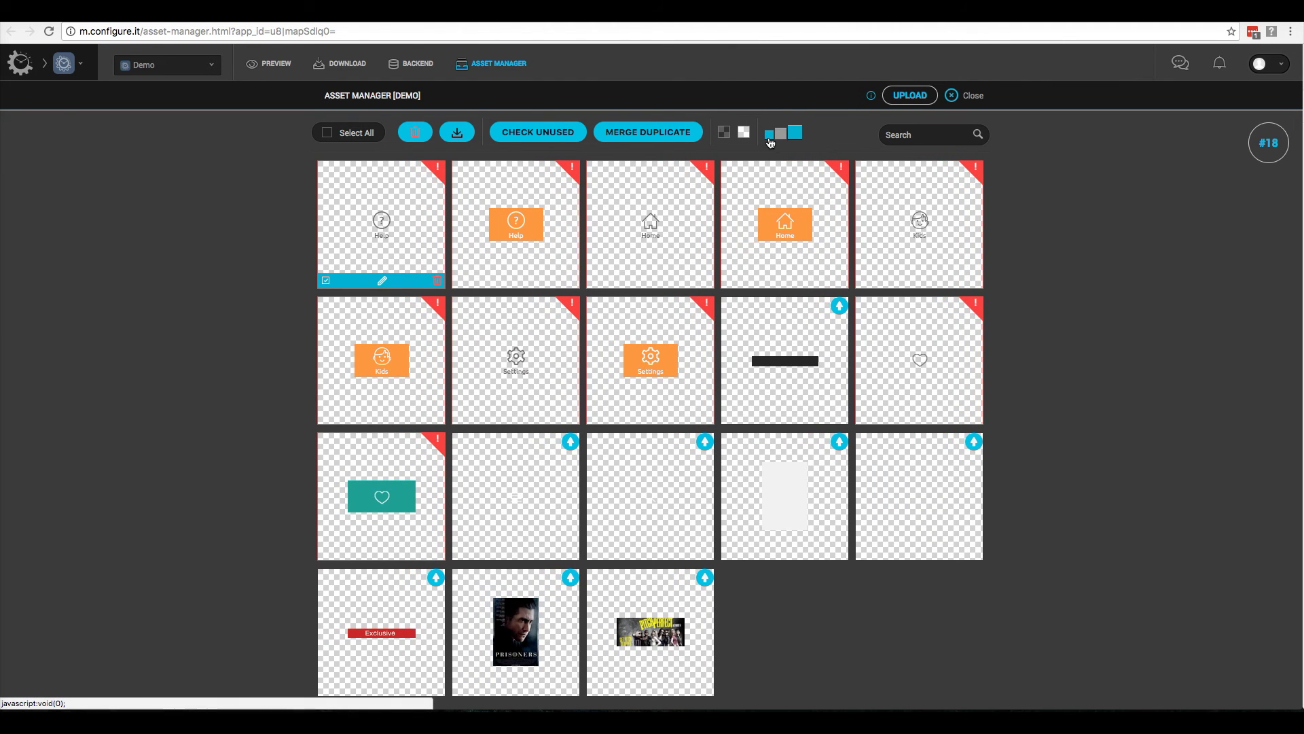
click(770, 139)
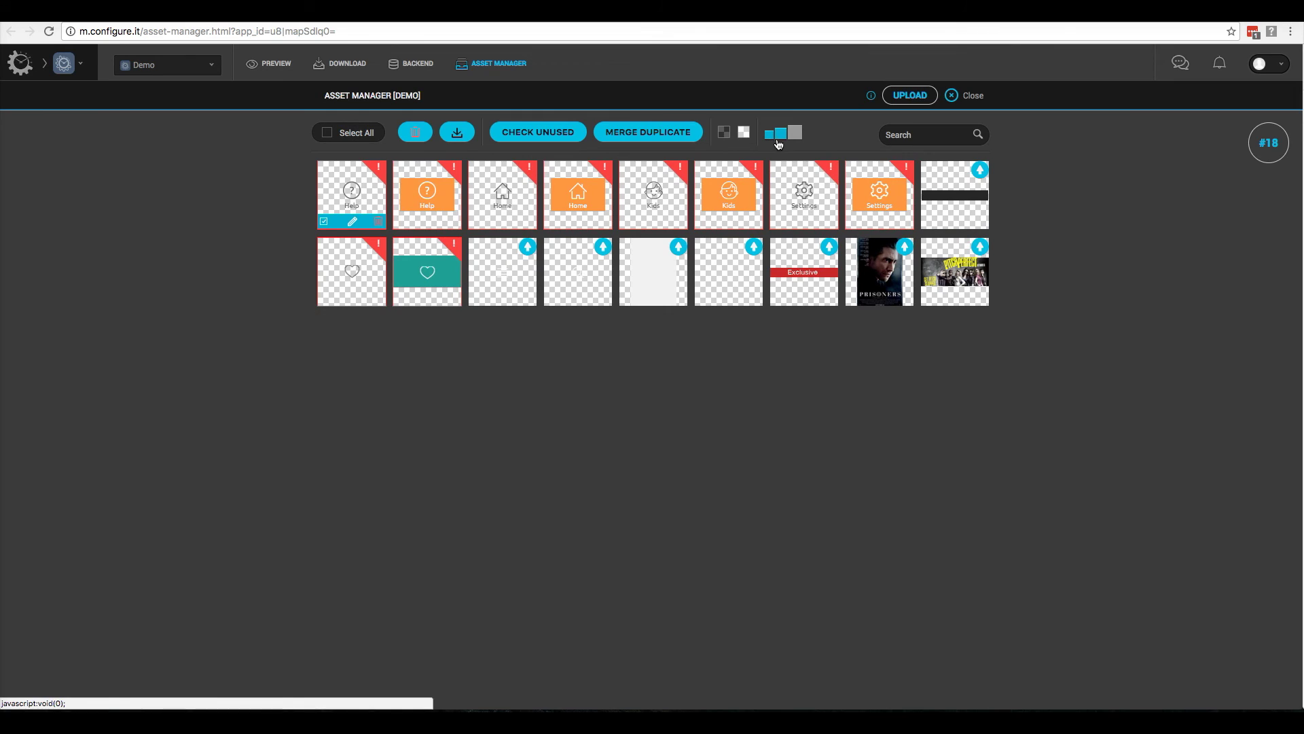